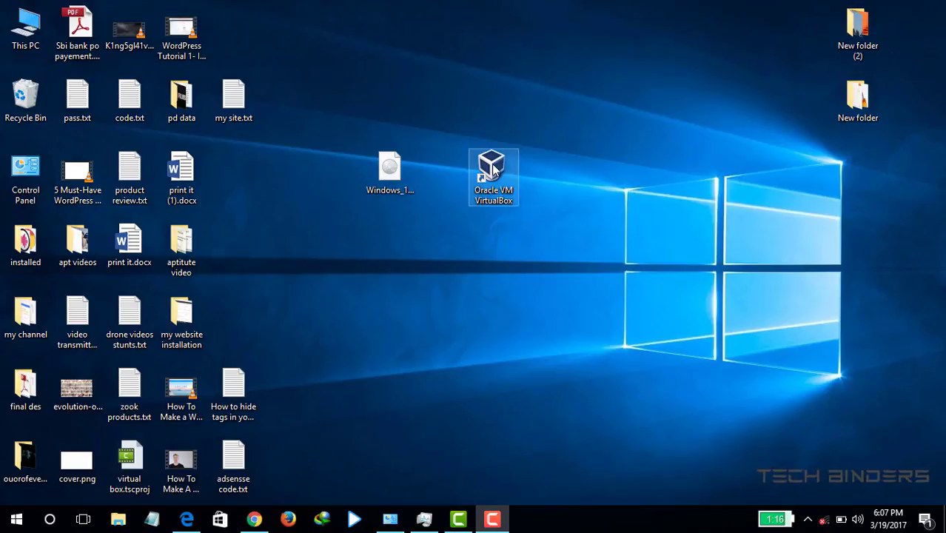
- Launch Oracle VM VirtualBox from the desktop
double_click(493, 169)
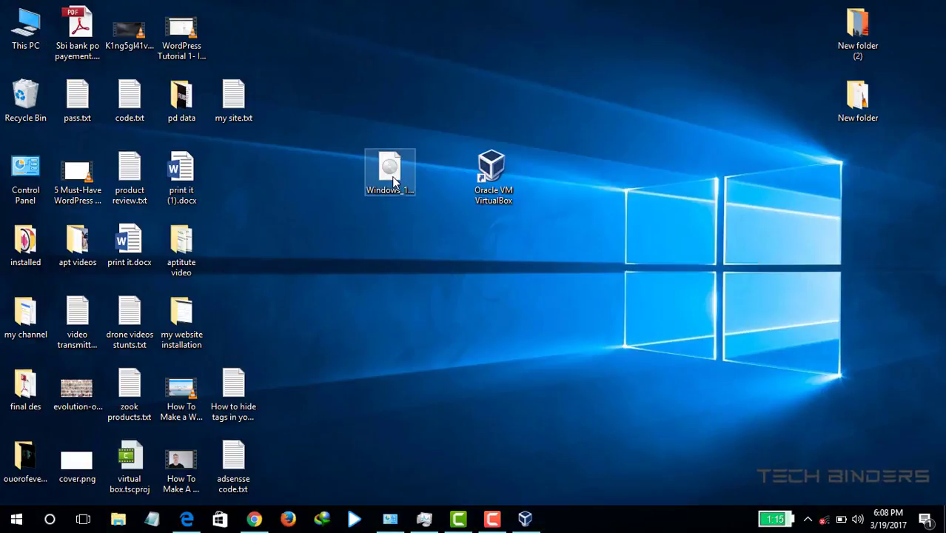
right_click(388, 96)
click(422, 153)
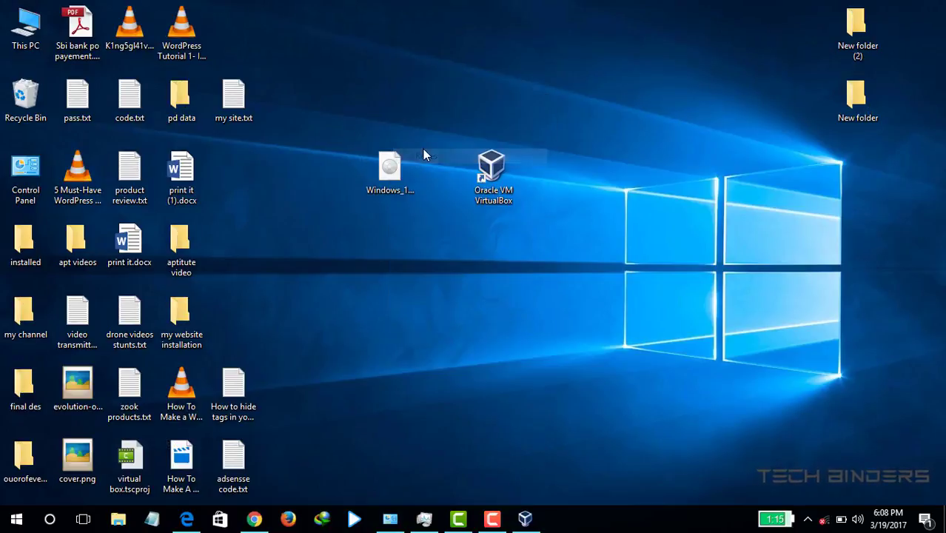
right_click(617, 87)
click(648, 148)
click(386, 174)
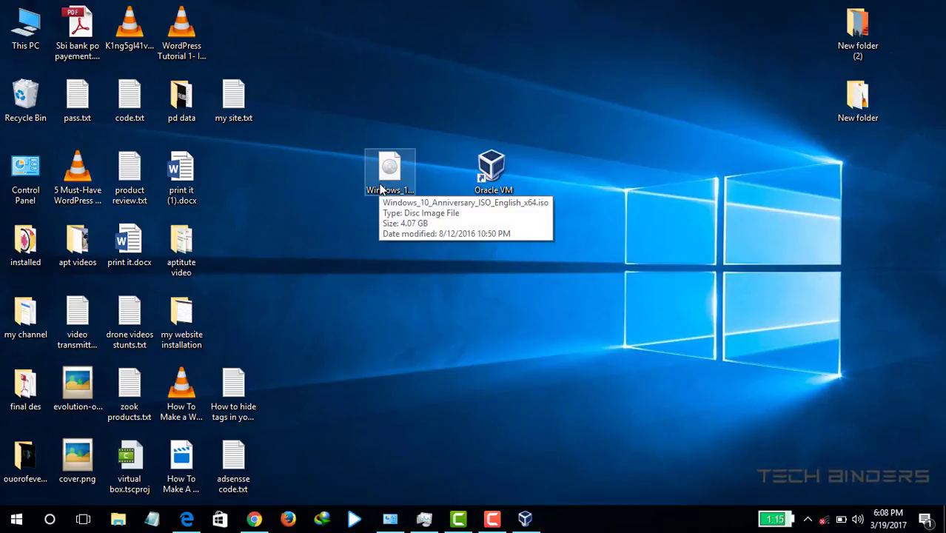
- Switch to Oracle VM VirtualBox and define a new virtual machine named windows 10, type Microsoft Windows, version Windows 10 (64-bit)
double_click(492, 170)
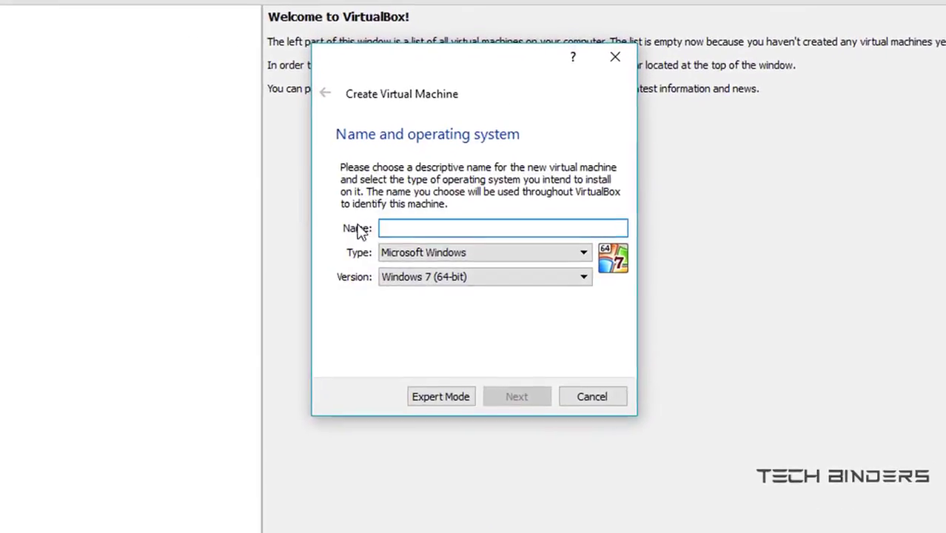
text(win)
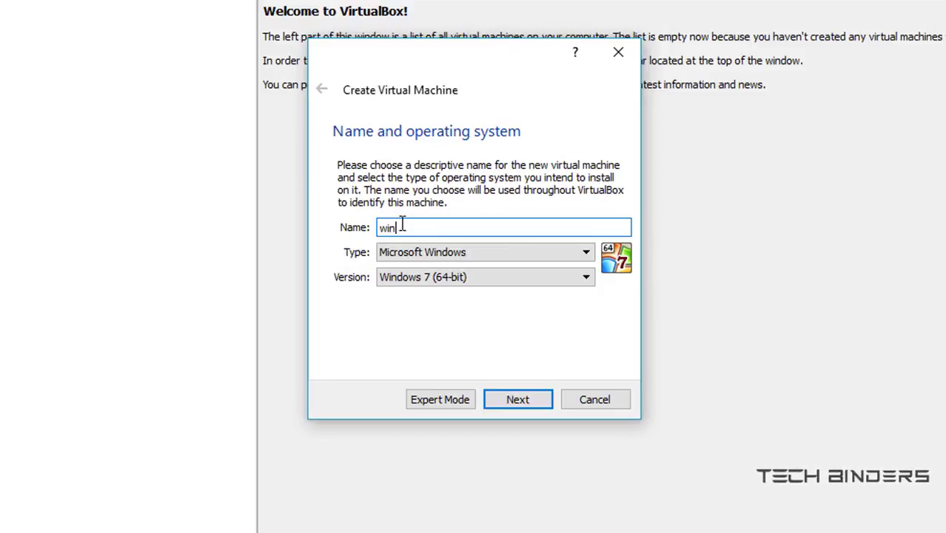
text(dows 10)
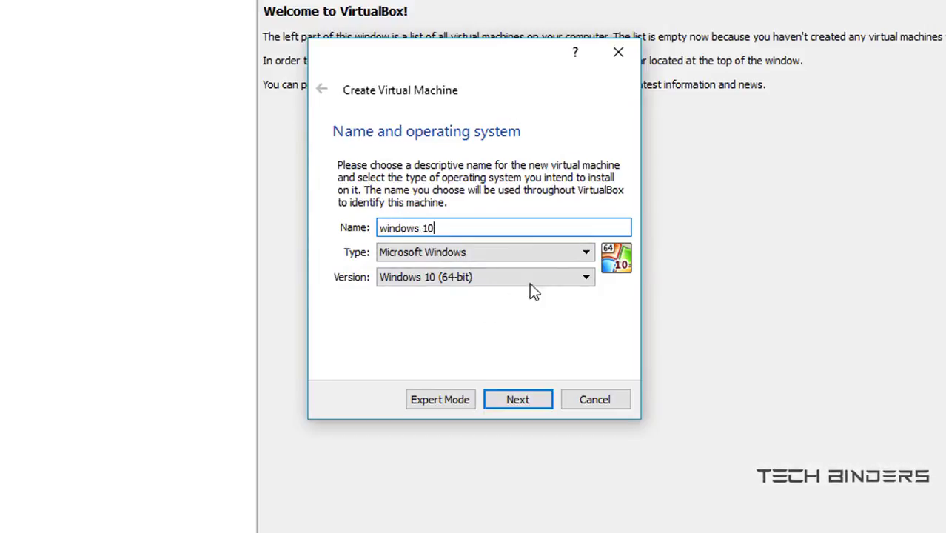
click(546, 285)
click(546, 287)
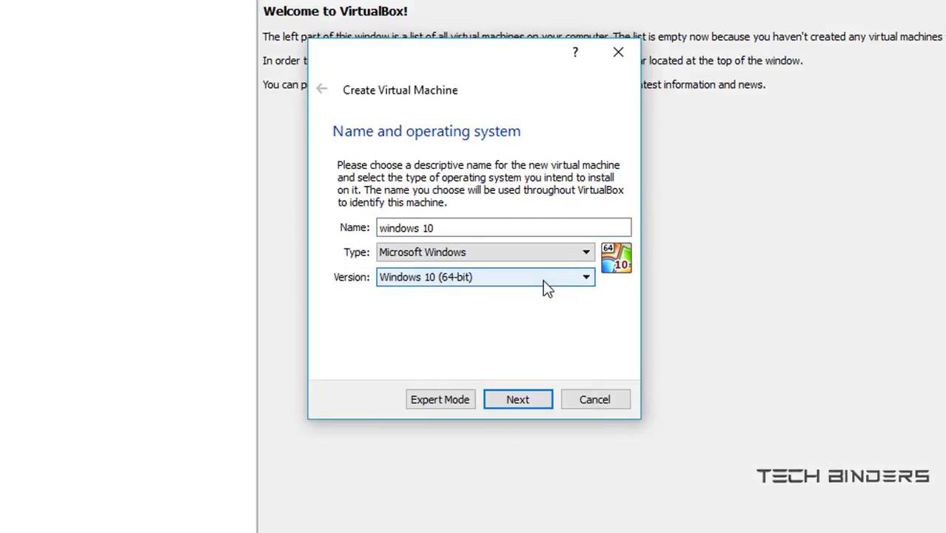
click(517, 399)
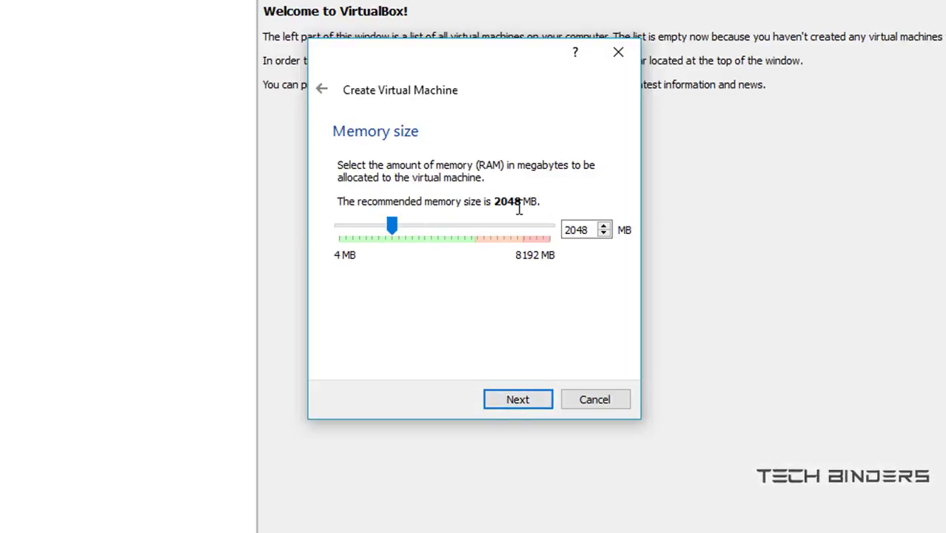
- Allocate 4096 MB of memory to the new virtual machine and continue to the hard disk settings
click(466, 226)
click(467, 226)
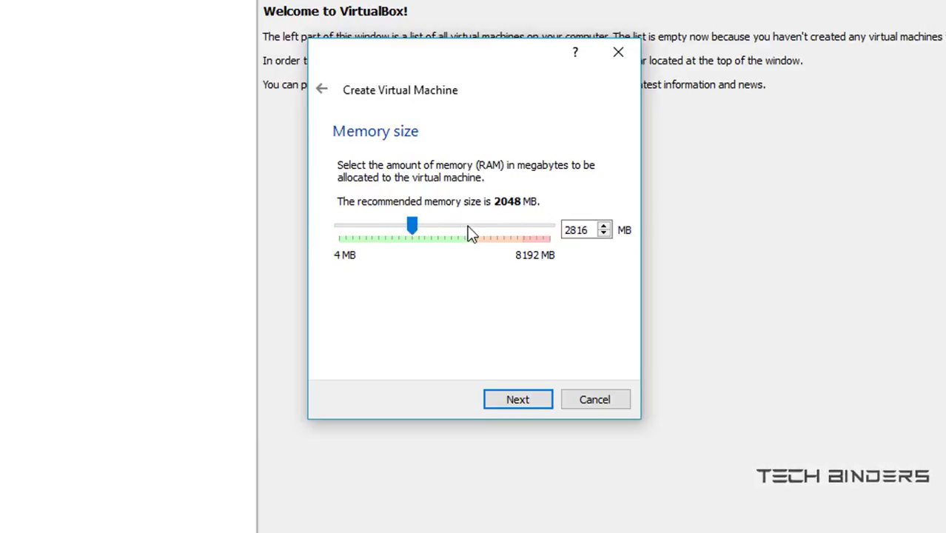
click(467, 226)
click(467, 226)
click(467, 226)
drag(467, 226, 448, 228)
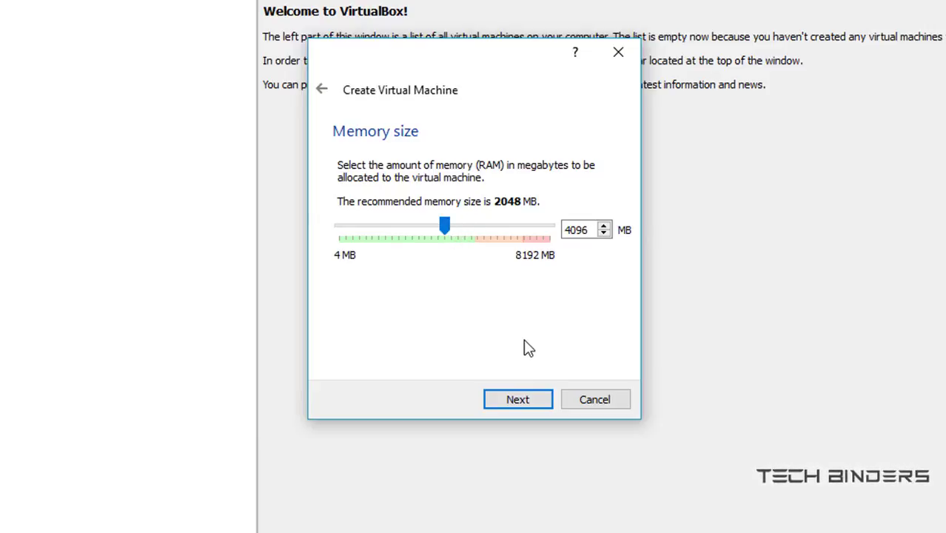
click(523, 401)
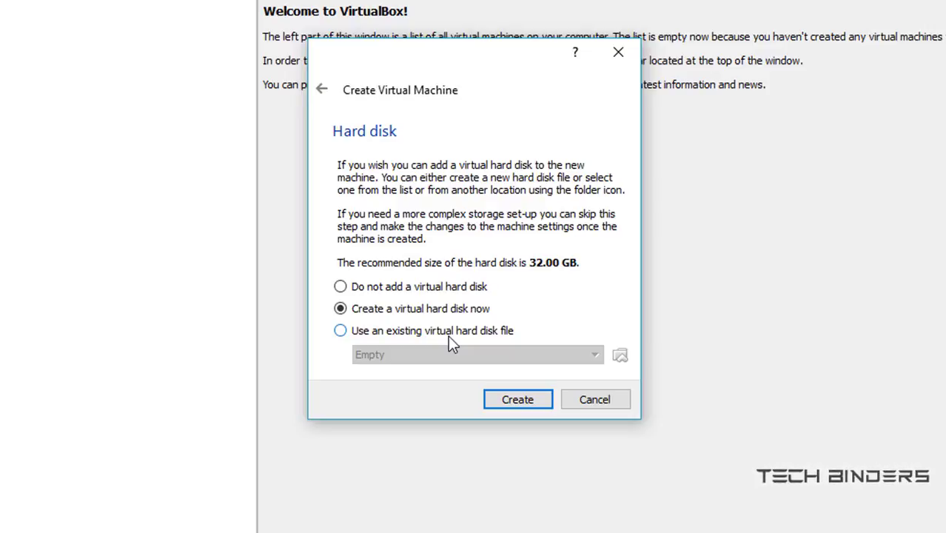
- Choose to create a virtual hard disk now, as a dynamically allocated VDI (VirtualBox Disk Image)
click(509, 399)
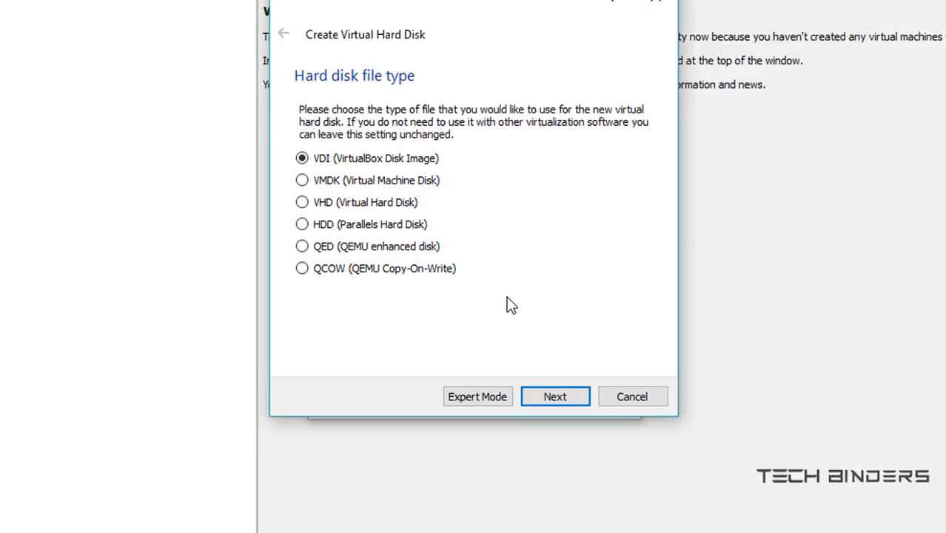
click(553, 397)
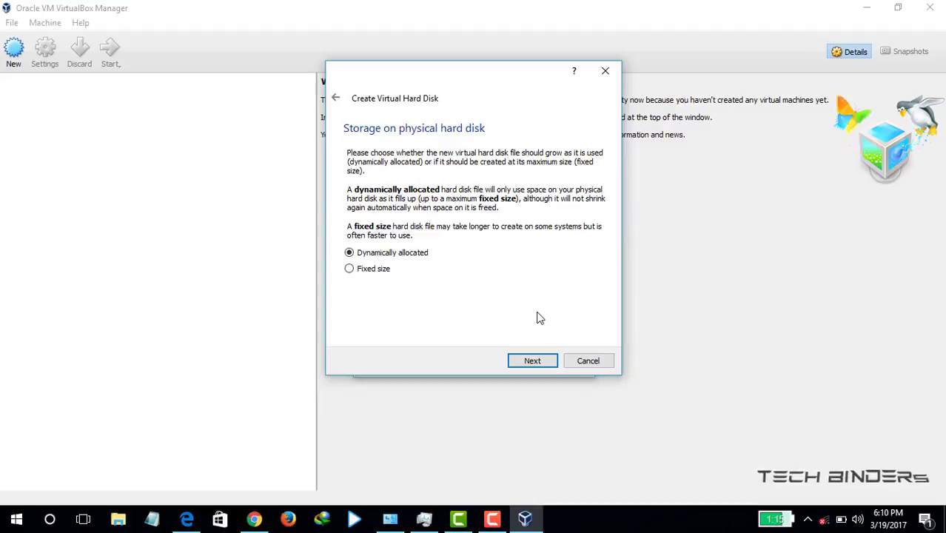
click(533, 360)
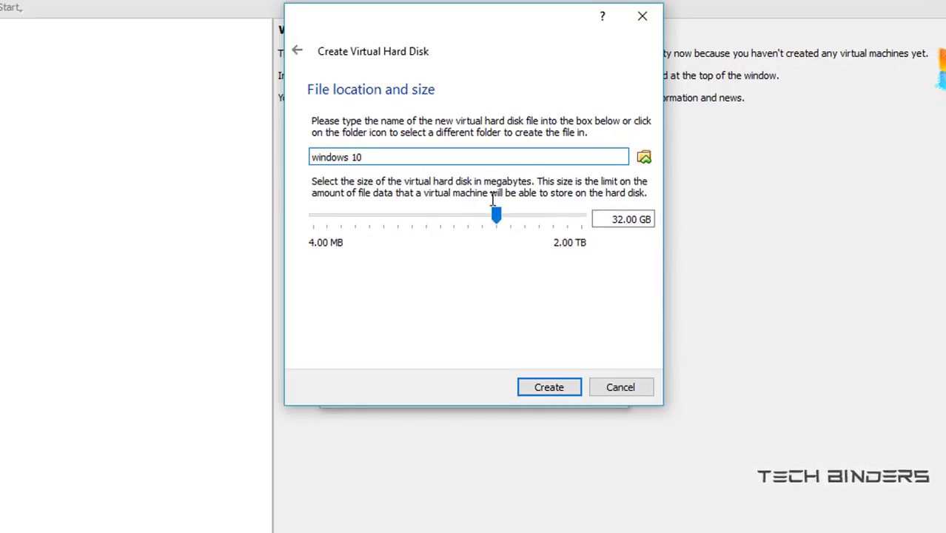
- Set the virtual hard disk size to 32.00 GB and create the disk
click(534, 220)
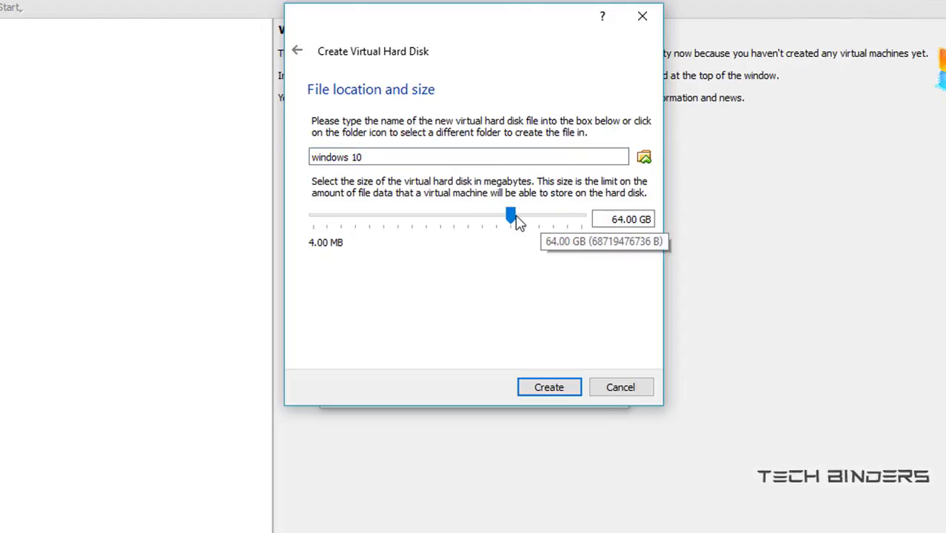
click(474, 222)
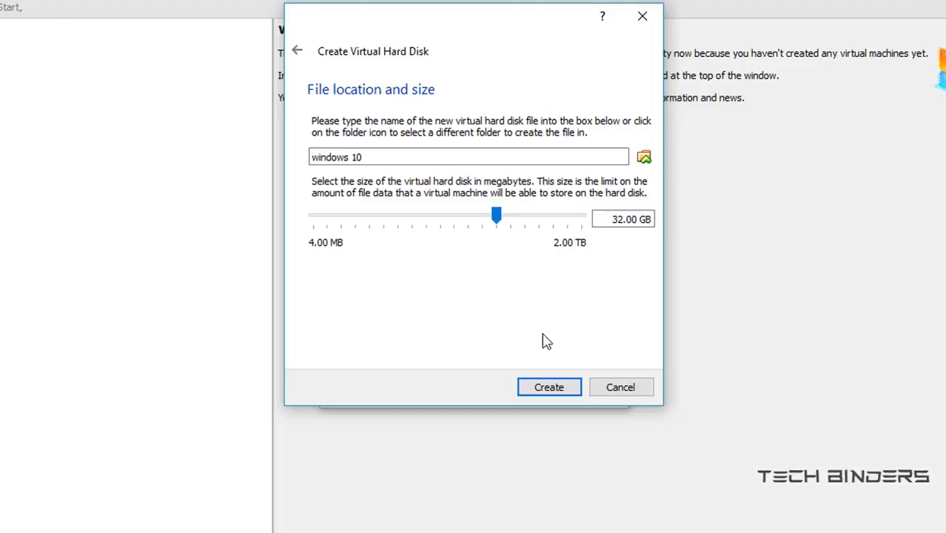
click(551, 387)
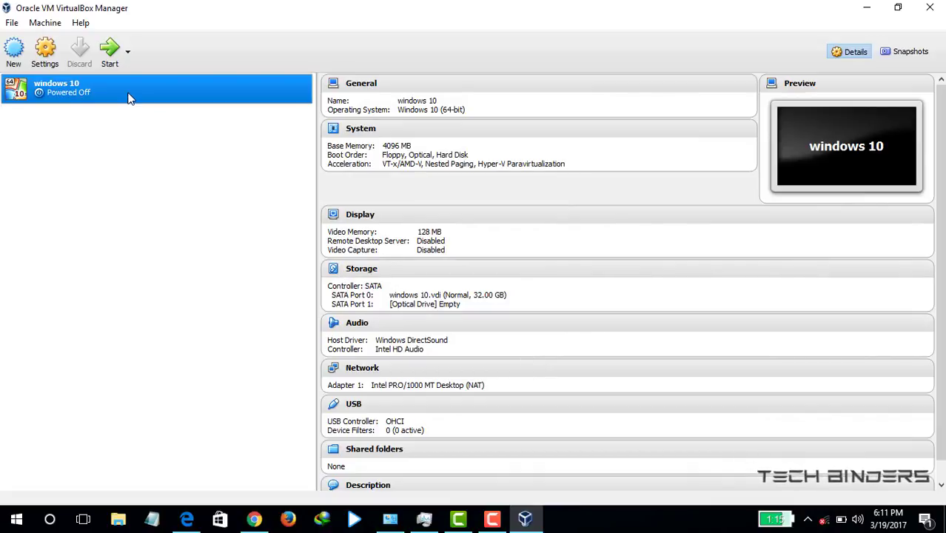
- Start the windows 10 virtual machine using Windows_10_Anniversary_ISO_English_x64.iso from the Desktop as its start-up disk
click(109, 52)
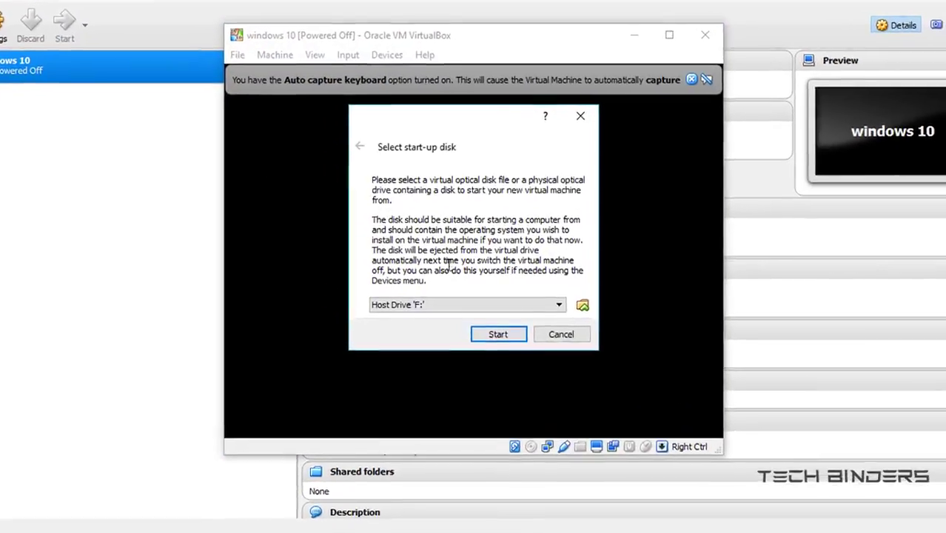
click(583, 305)
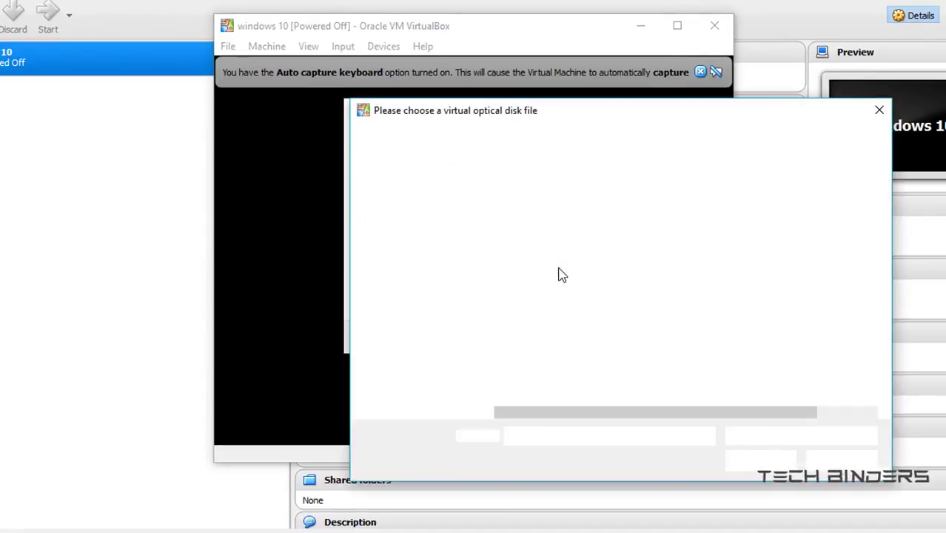
click(416, 218)
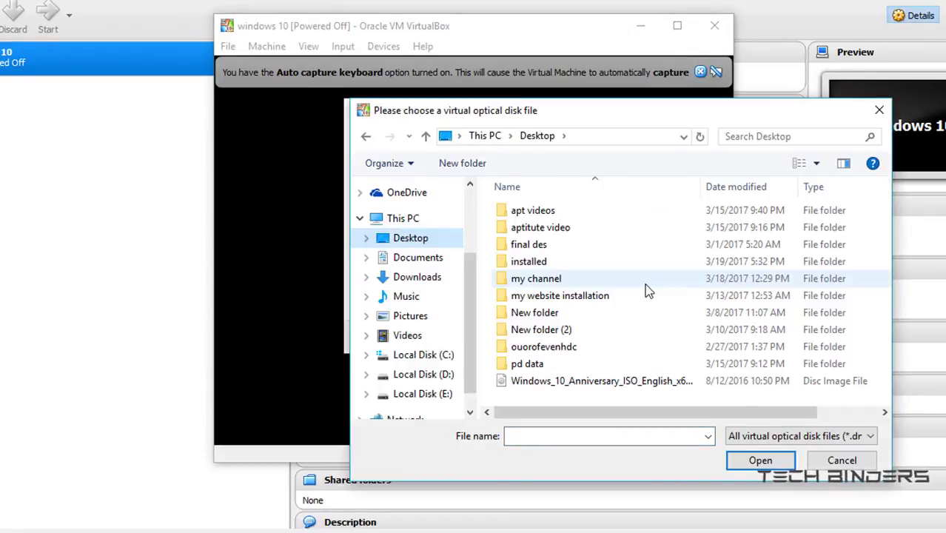
scroll(645, 284, down, 3)
scroll(606, 361, up, 3)
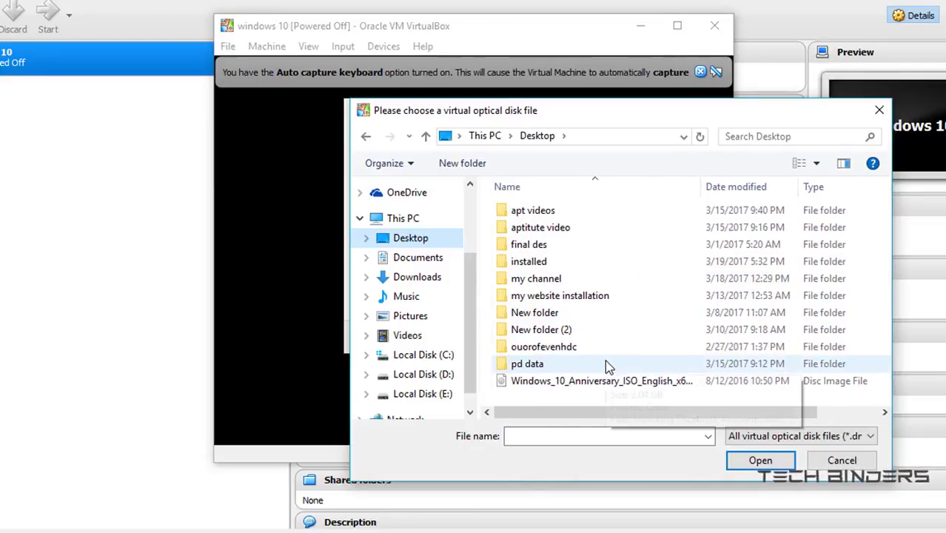
click(603, 380)
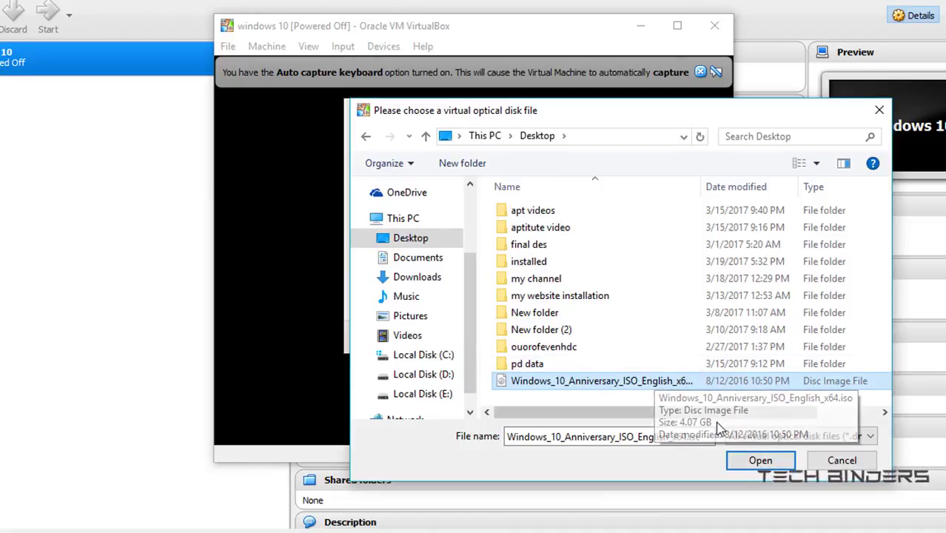
click(759, 460)
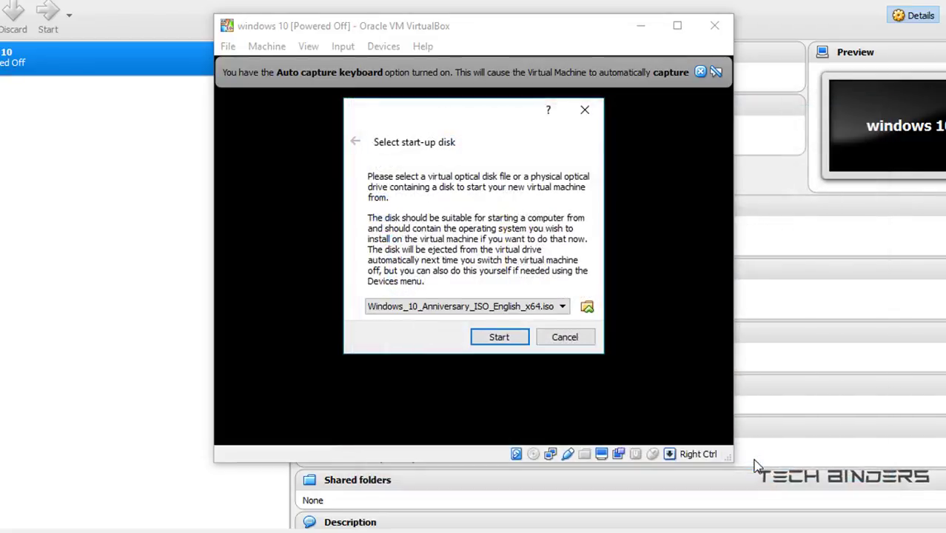
click(500, 338)
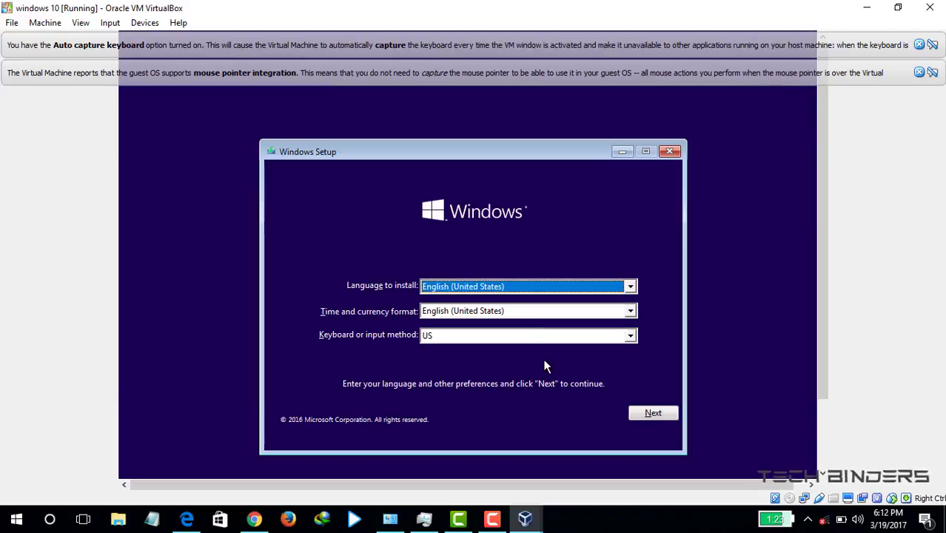
- Begin the Windows installation with English (United States) and US keyboard settings, and skip the product key
click(645, 411)
click(451, 298)
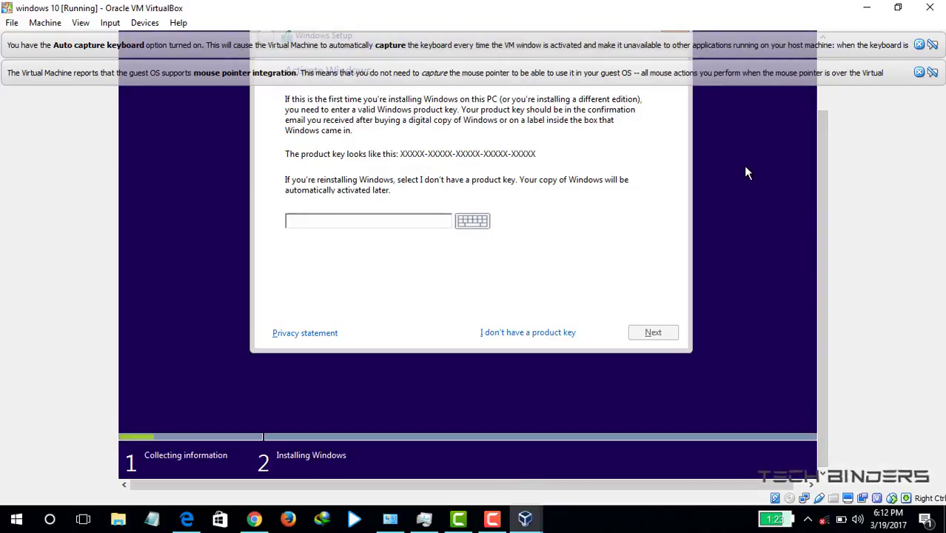
click(515, 335)
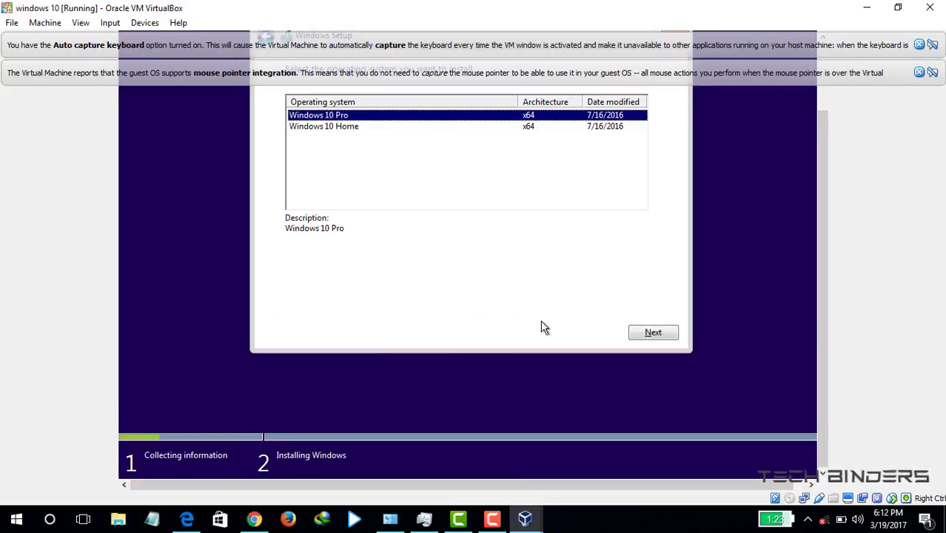
- Choose Windows 10 Pro as the operating system and accept the license terms
click(642, 333)
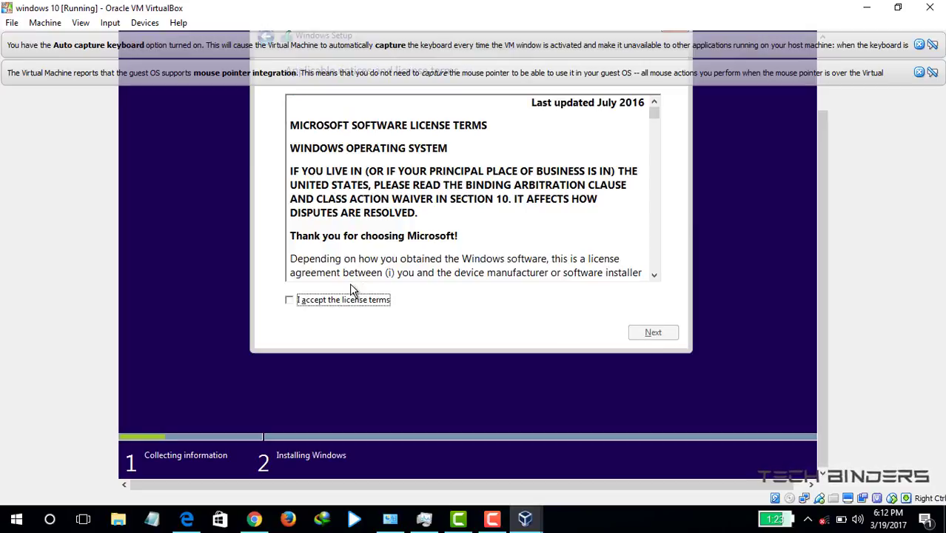
click(343, 300)
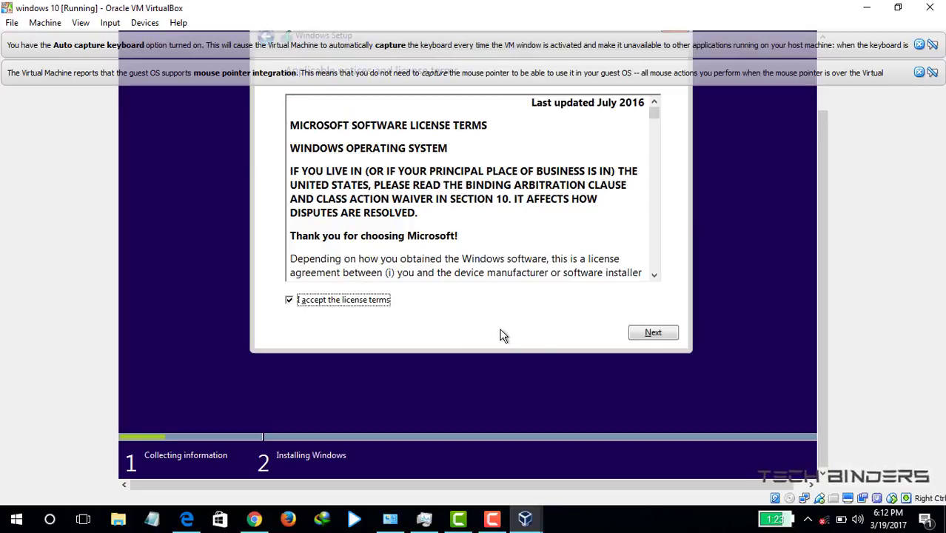
click(651, 335)
- Choose the custom Windows-only installation and install Windows on Drive 0 Unallocated Space
click(482, 202)
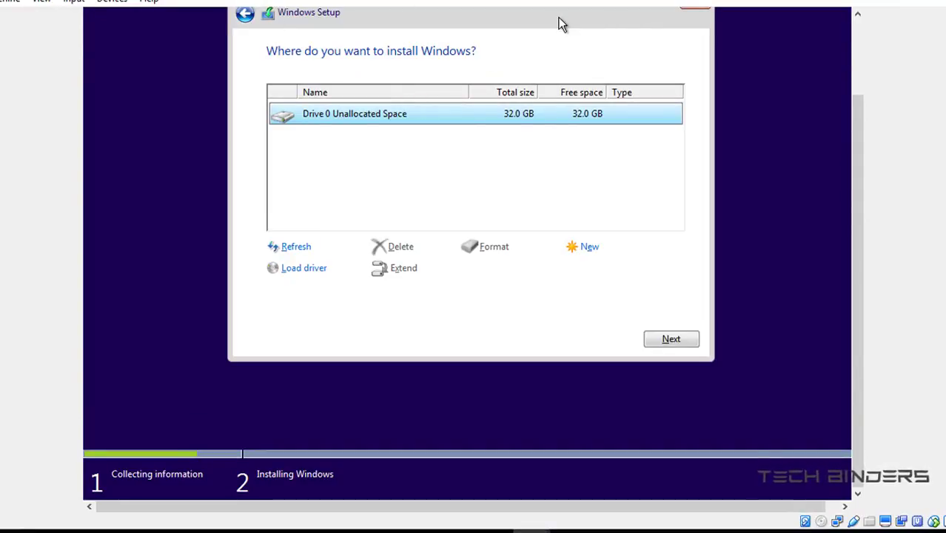
click(245, 13)
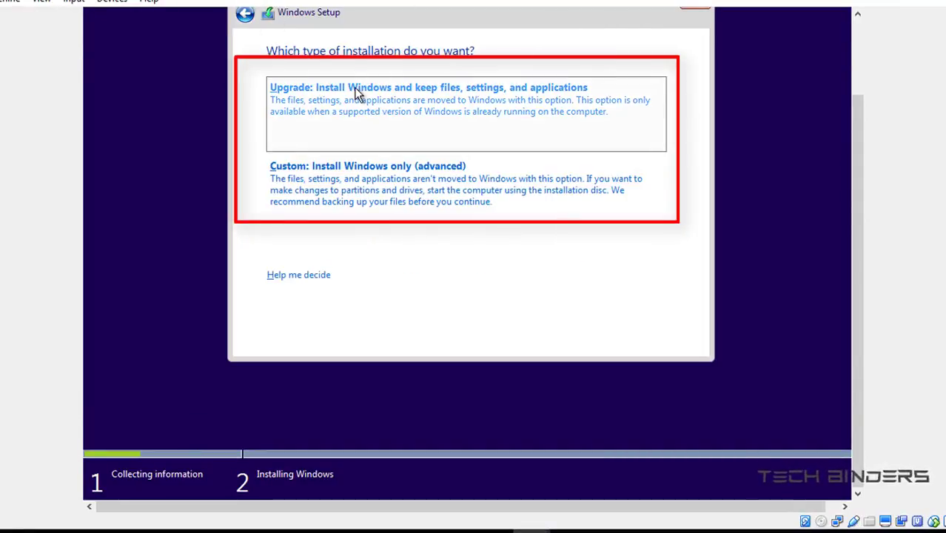
click(357, 184)
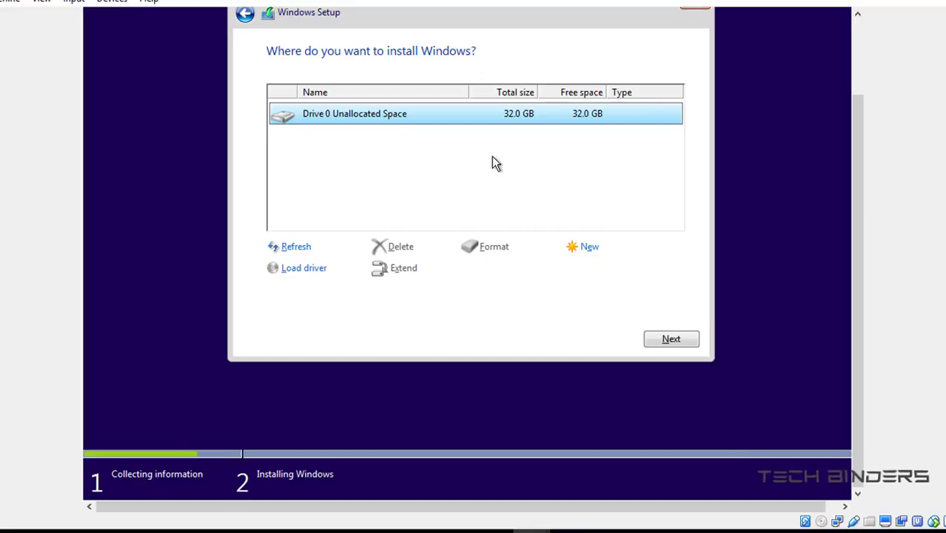
click(672, 342)
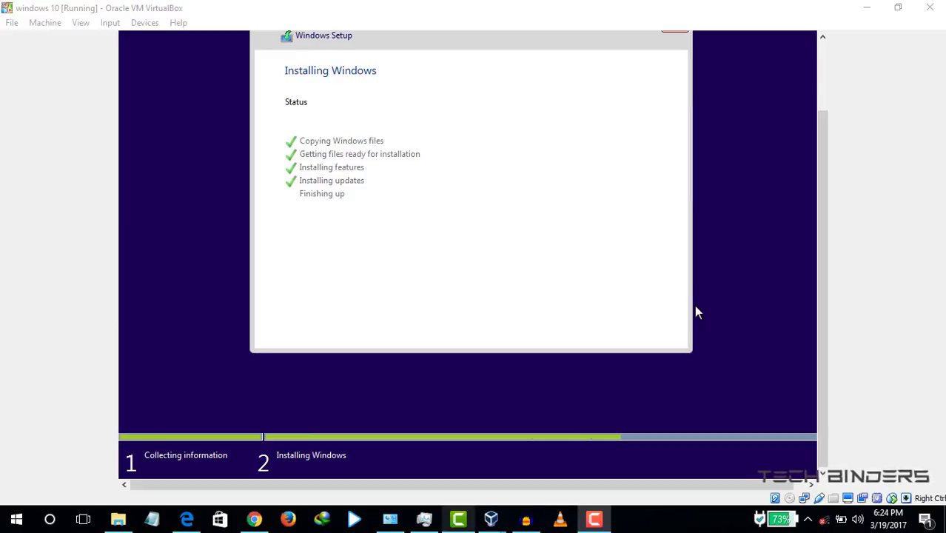
click(667, 335)
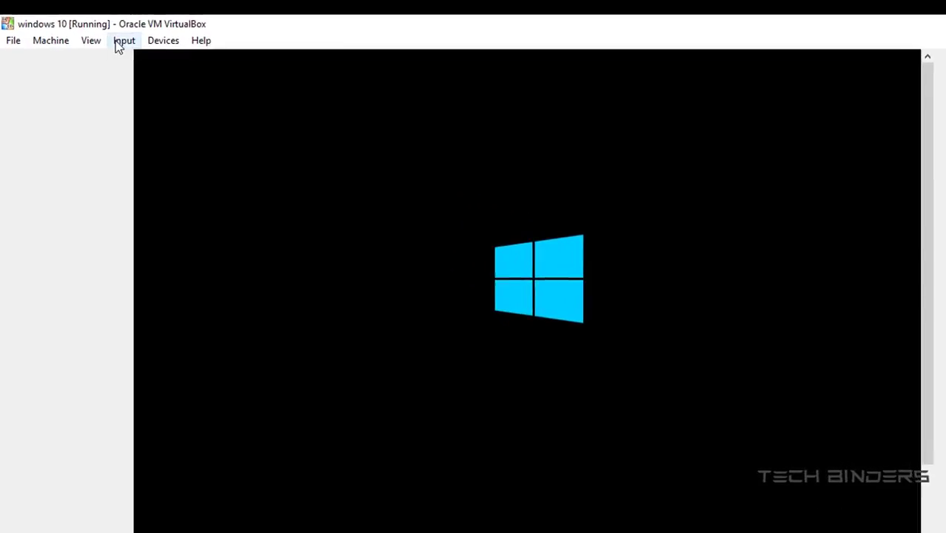
- Remove the Windows_10_Anniversary_ISO_English_x64.iso disk from the running machine's virtual optical drive
click(107, 25)
mouse_move(151, 46)
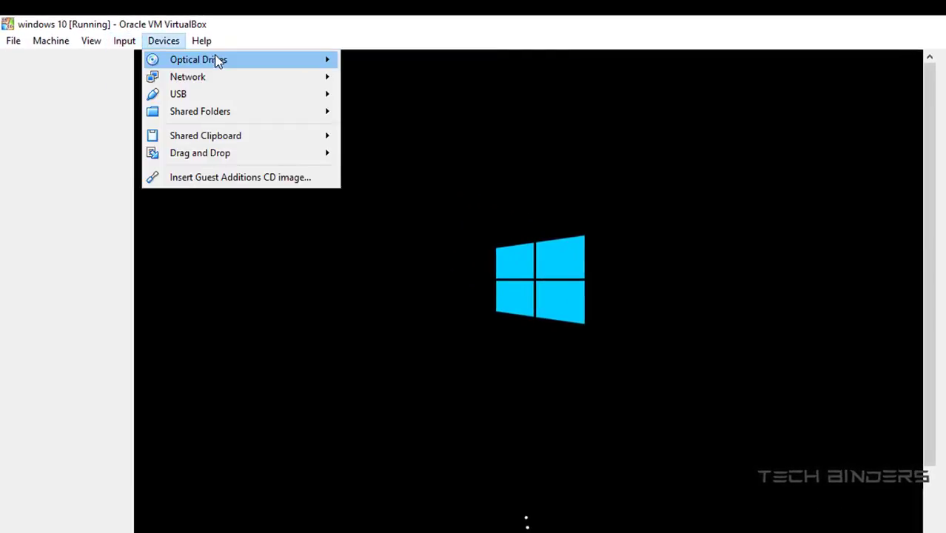
mouse_move(218, 60)
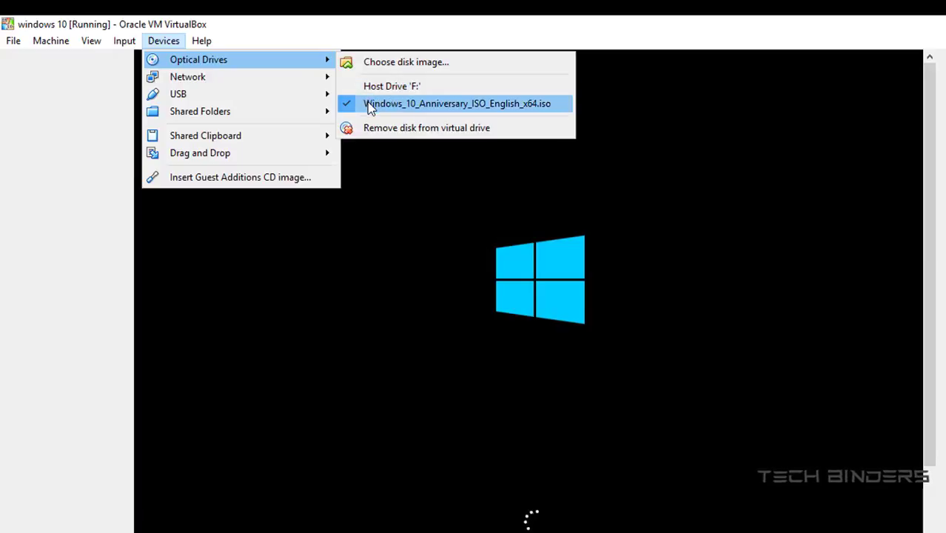
click(376, 129)
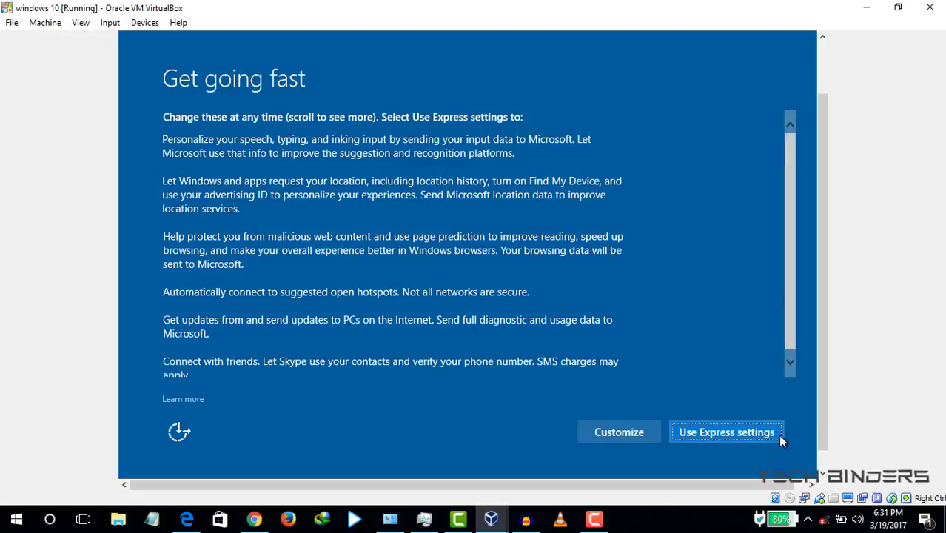
- Accept the Windows Express settings and create the PC account with user name techbinders and no password
click(744, 437)
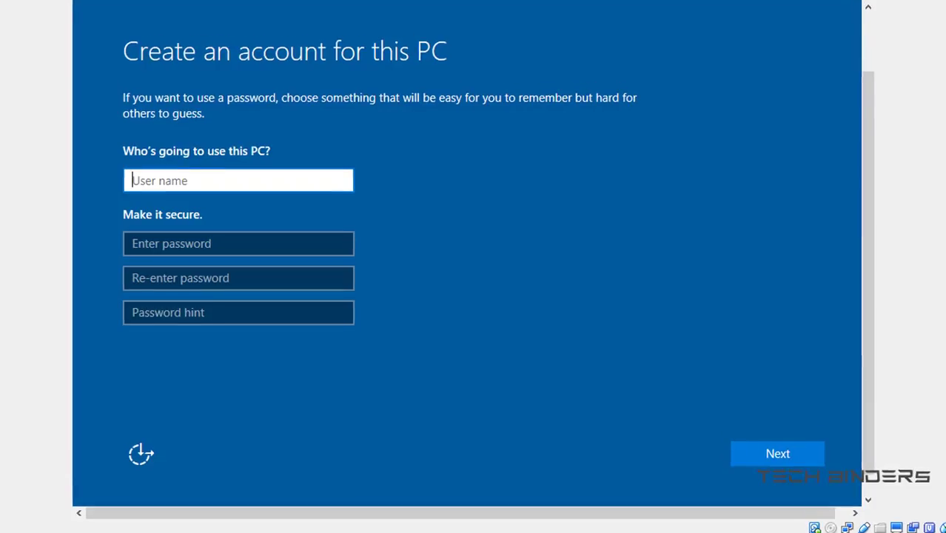
text(techbin)
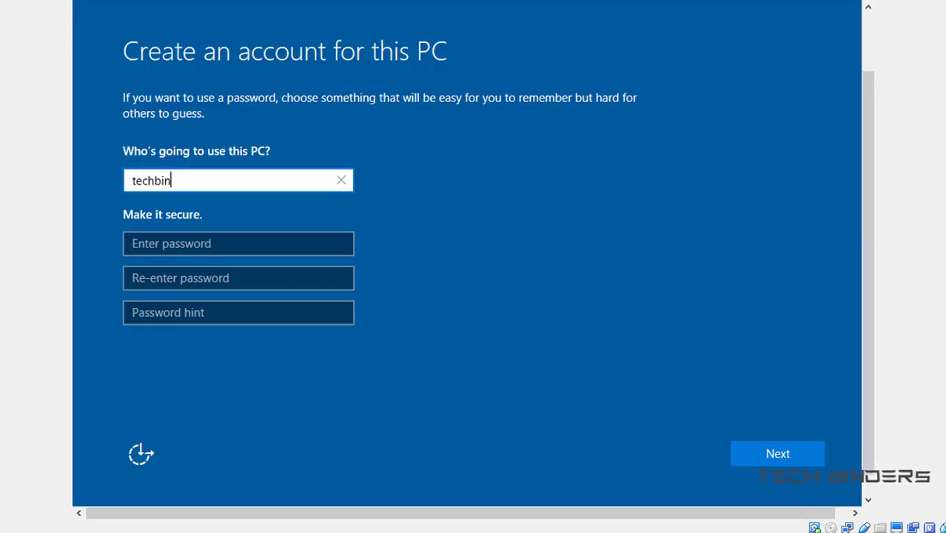
text(ders)
click(764, 464)
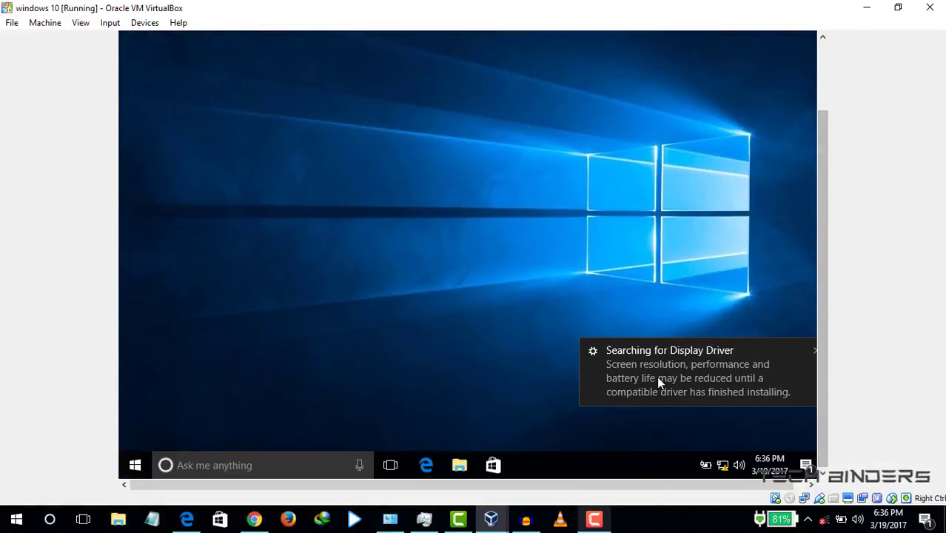
- Enable the Computer and Control Panel desktop icons in the guest's personalization settings and close Settings
right_click(319, 101)
click(372, 235)
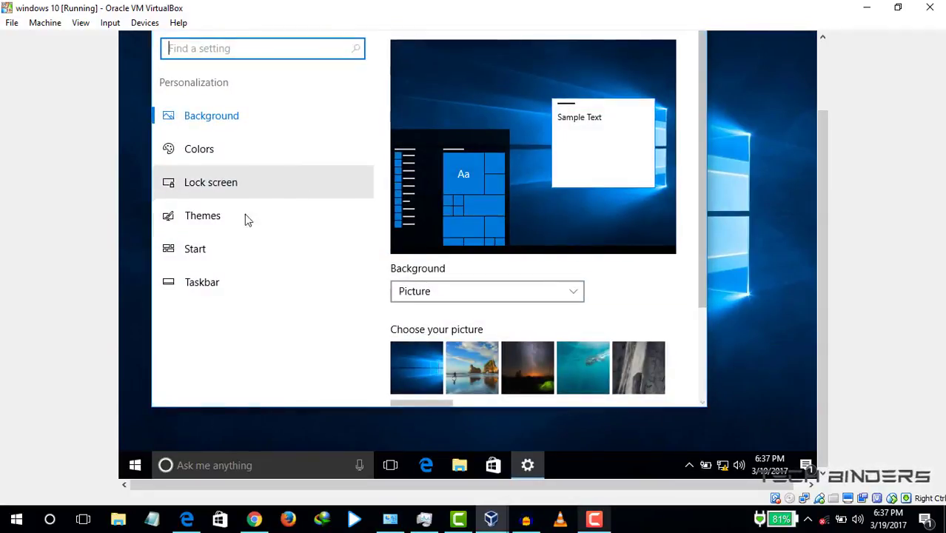
click(198, 249)
click(207, 216)
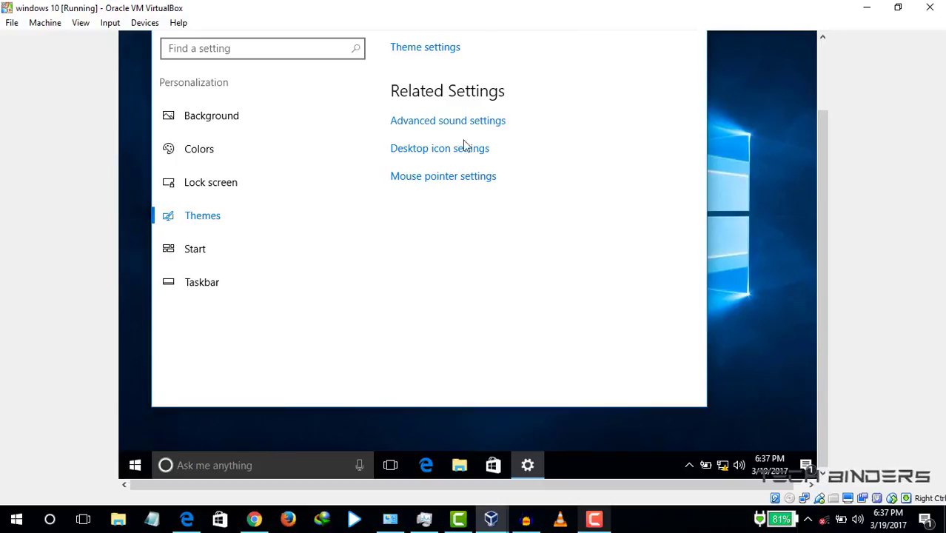
click(465, 148)
click(245, 85)
click(333, 100)
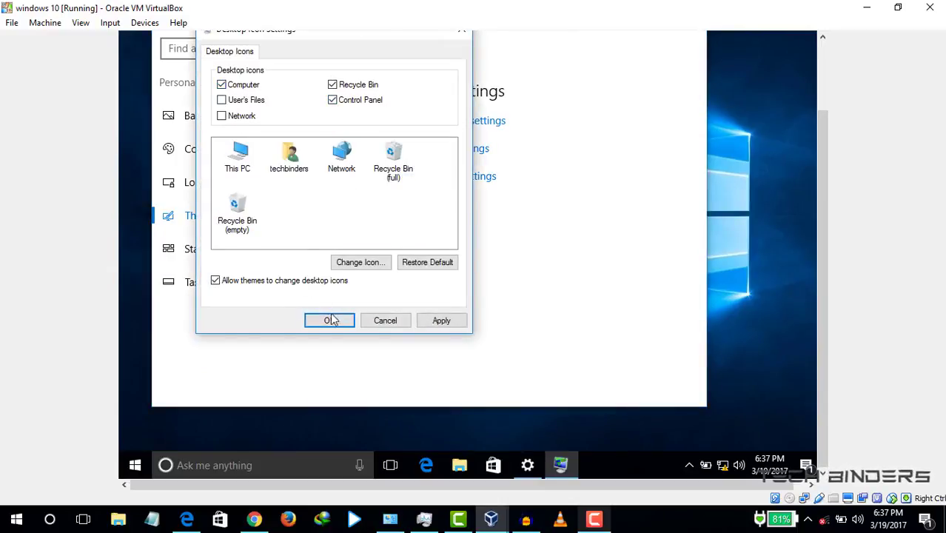
click(437, 319)
click(364, 319)
key(alt+F4)
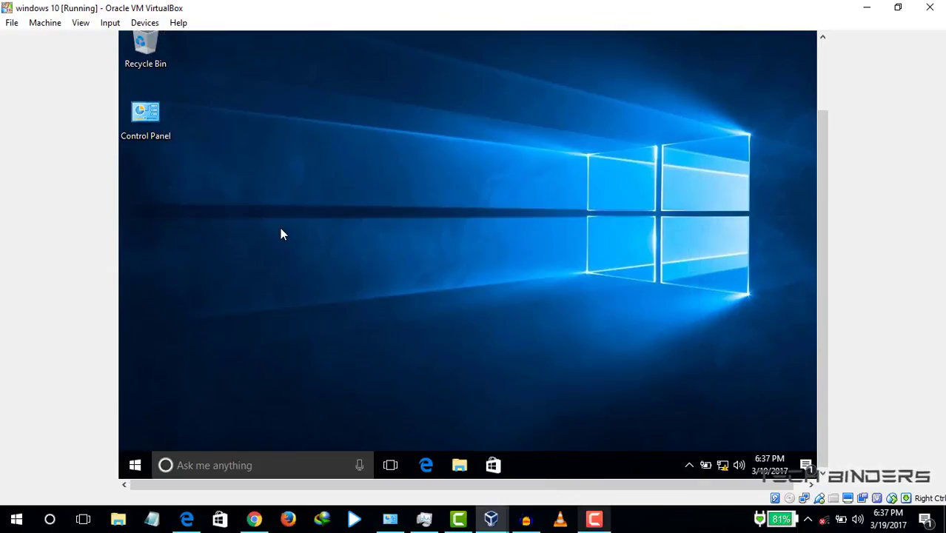
drag(821, 127, 821, 58)
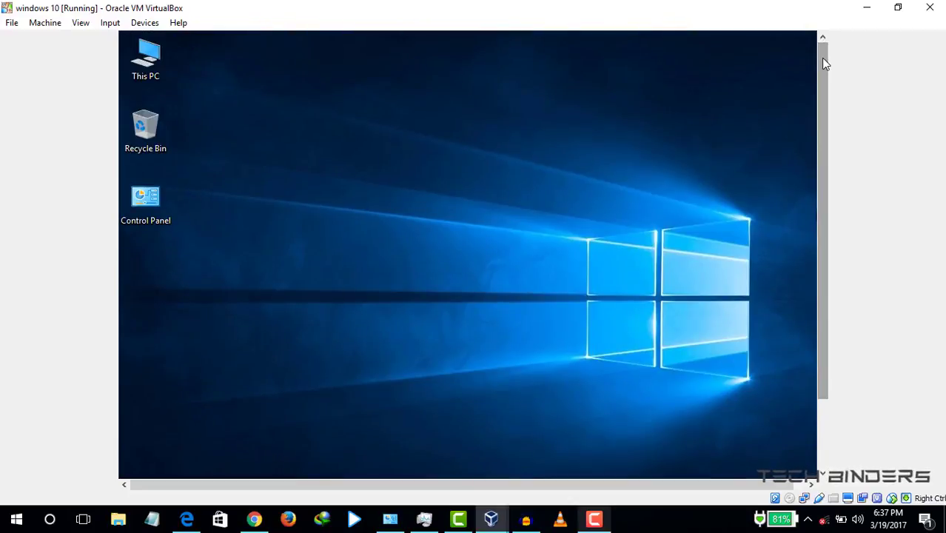
- Try full-screen mode for the virtual machine and return it to windowed mode
key(Control_R+f)
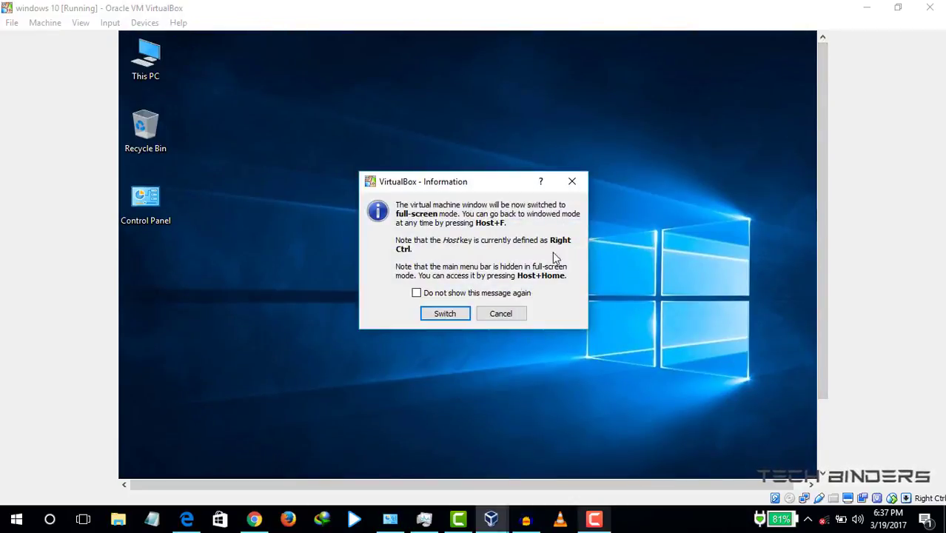
click(458, 311)
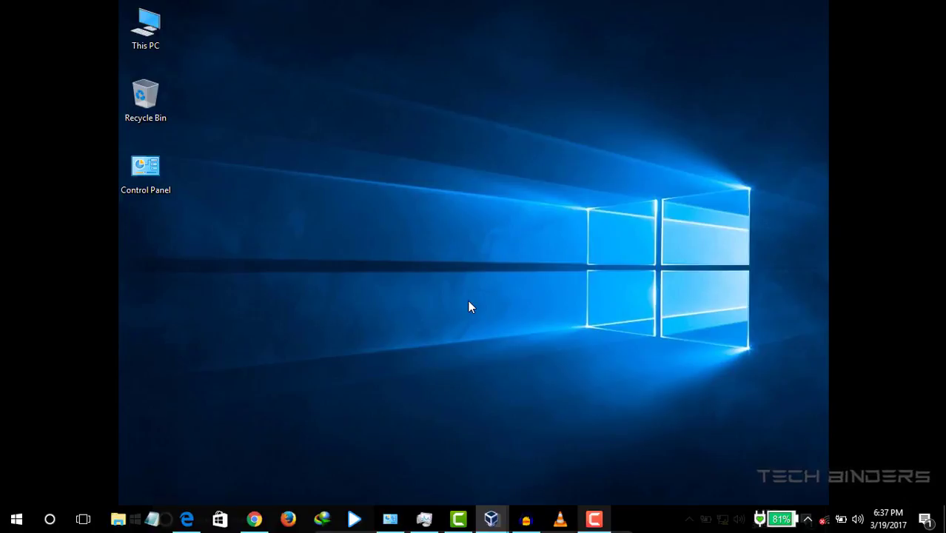
key(Control_R+f)
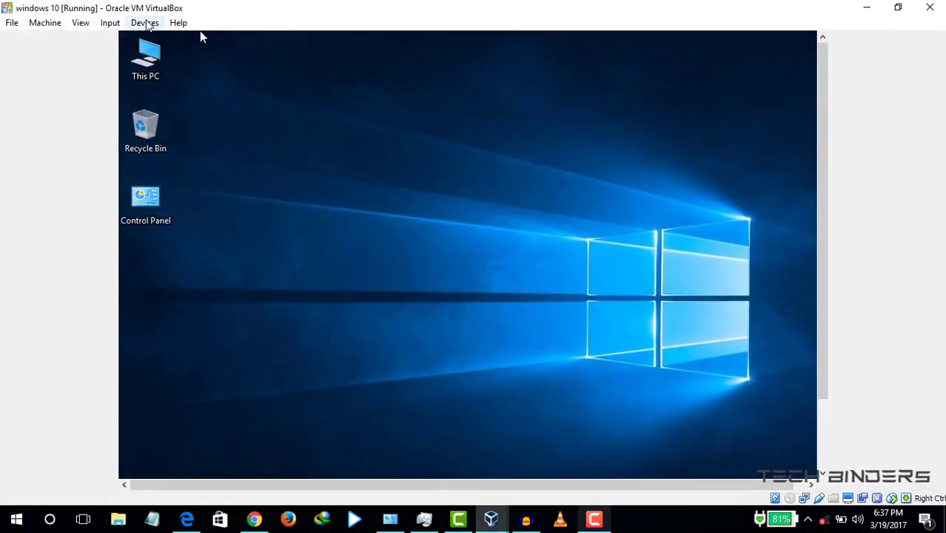
- Insert the Guest Additions CD image into the running virtual machine
click(145, 22)
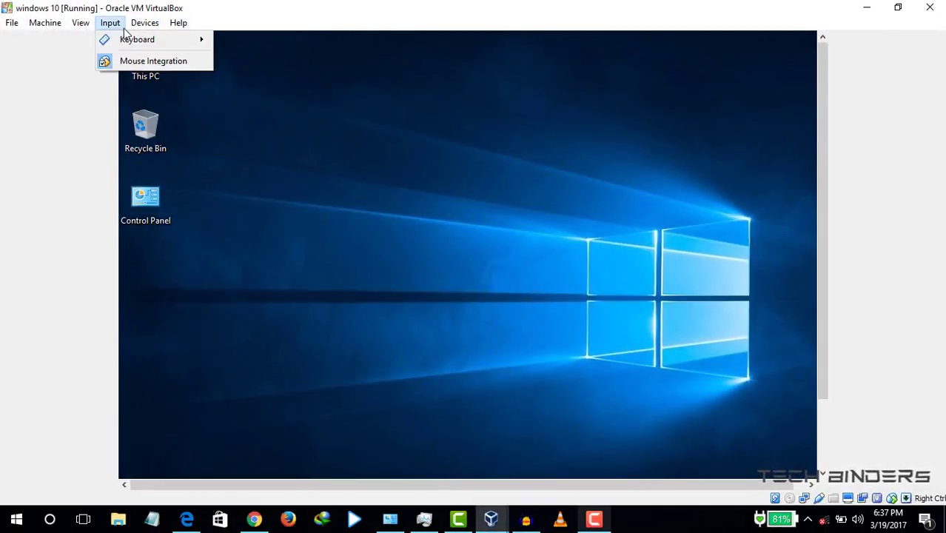
mouse_move(142, 23)
click(257, 145)
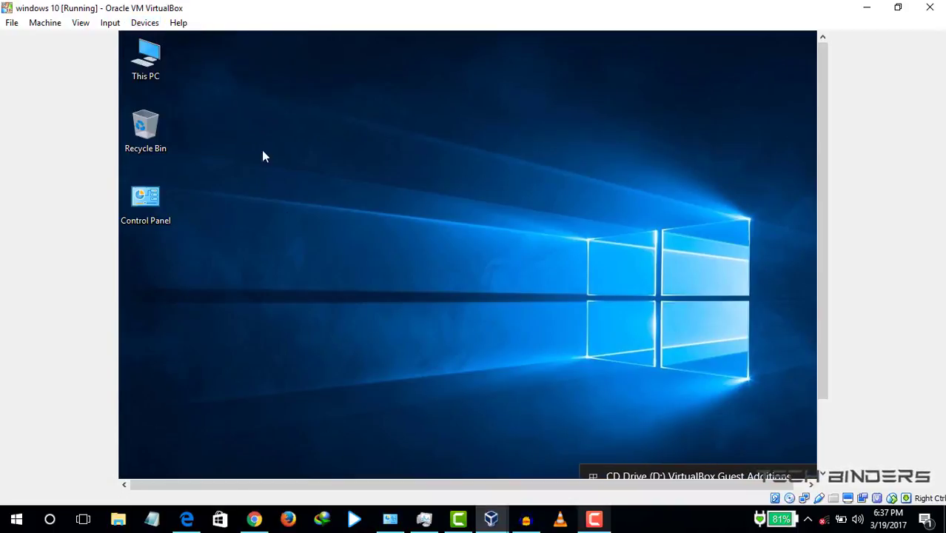
- Launch the VirtualBox Guest Additions installer from CD Drive (D:) in This PC and allow it to make changes
double_click(162, 69)
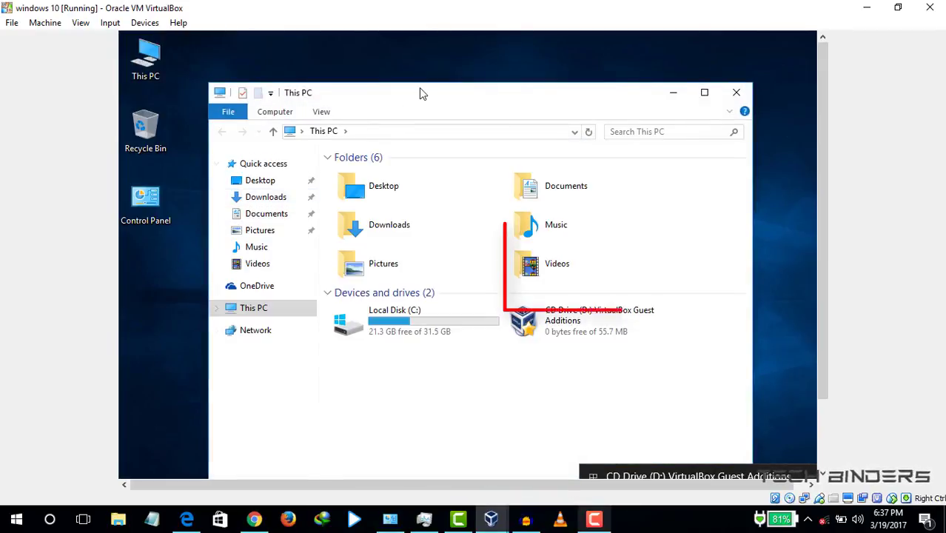
drag(418, 91, 419, 37)
double_click(563, 280)
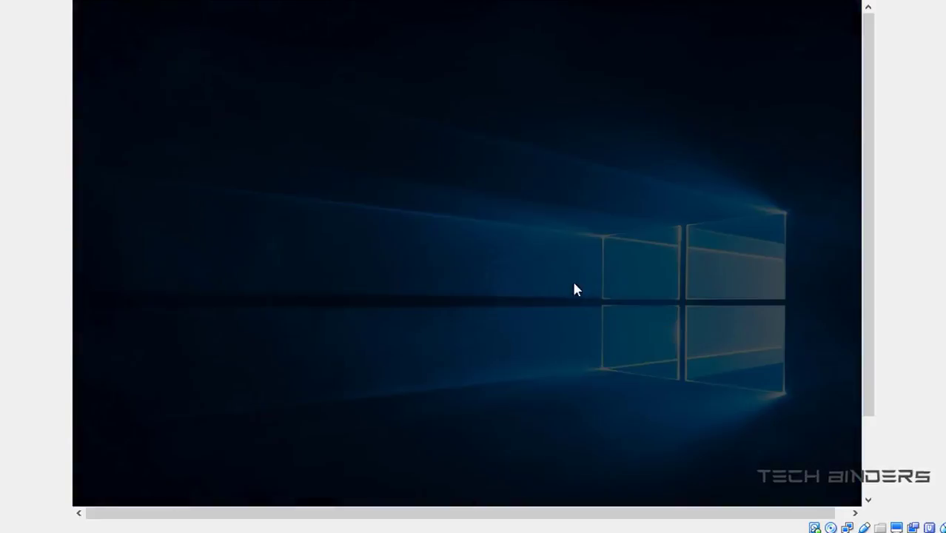
click(423, 394)
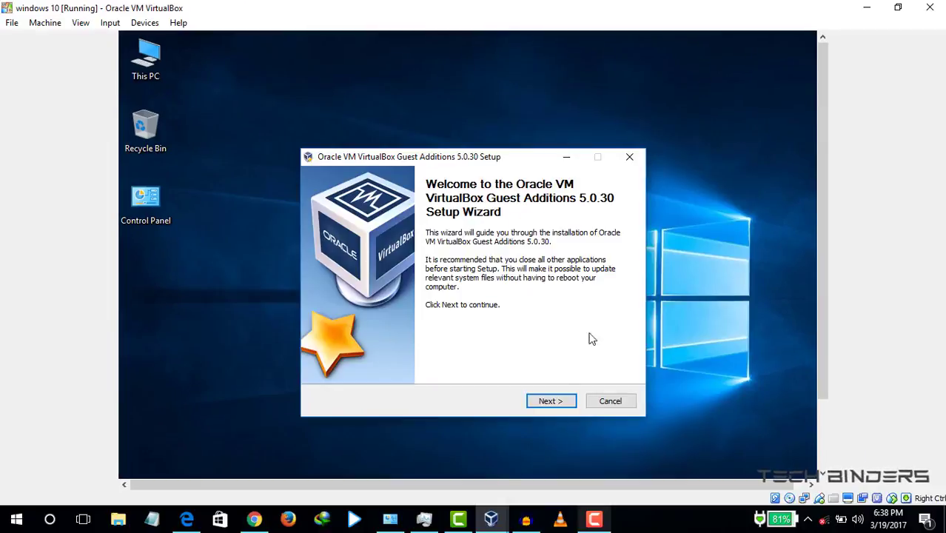
- Install VirtualBox Guest Additions 5.0.30 with the default components, including the Oracle Corporation device software
click(552, 400)
click(547, 400)
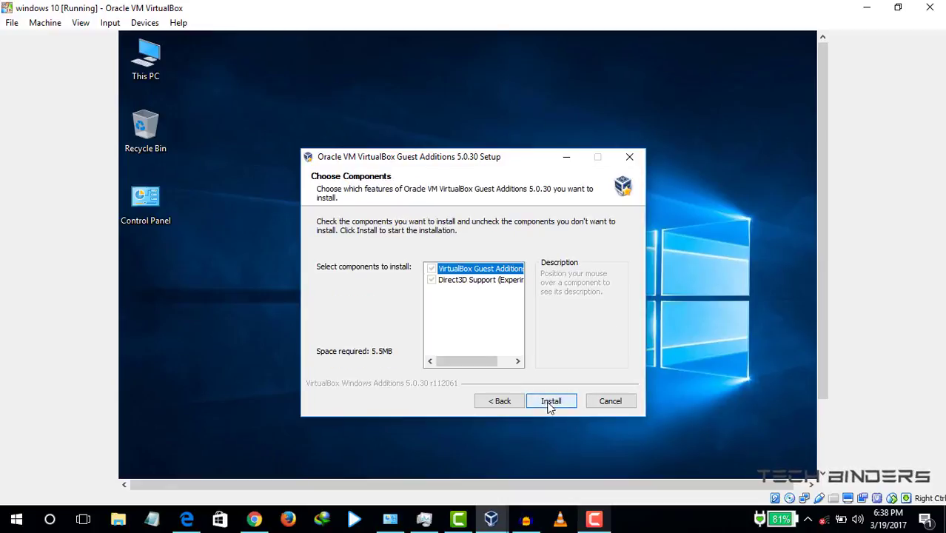
click(549, 402)
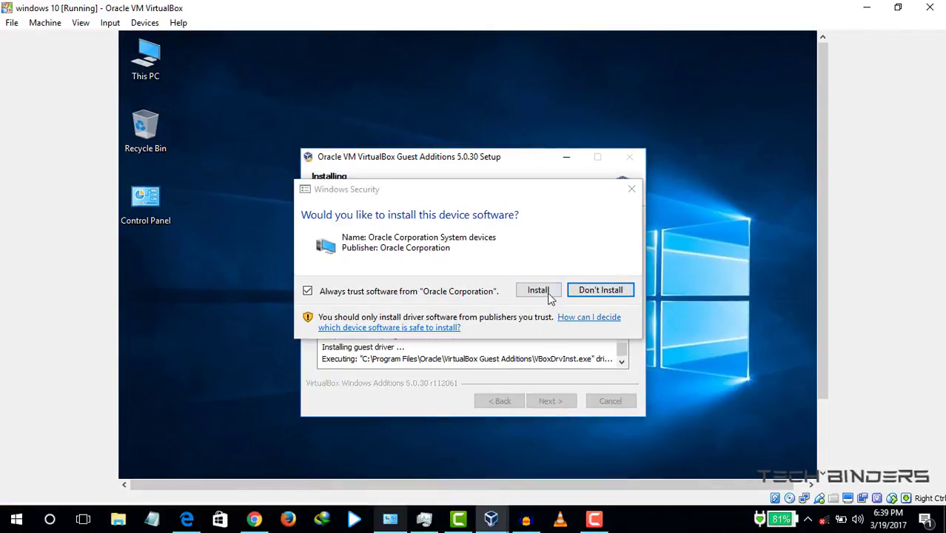
click(538, 290)
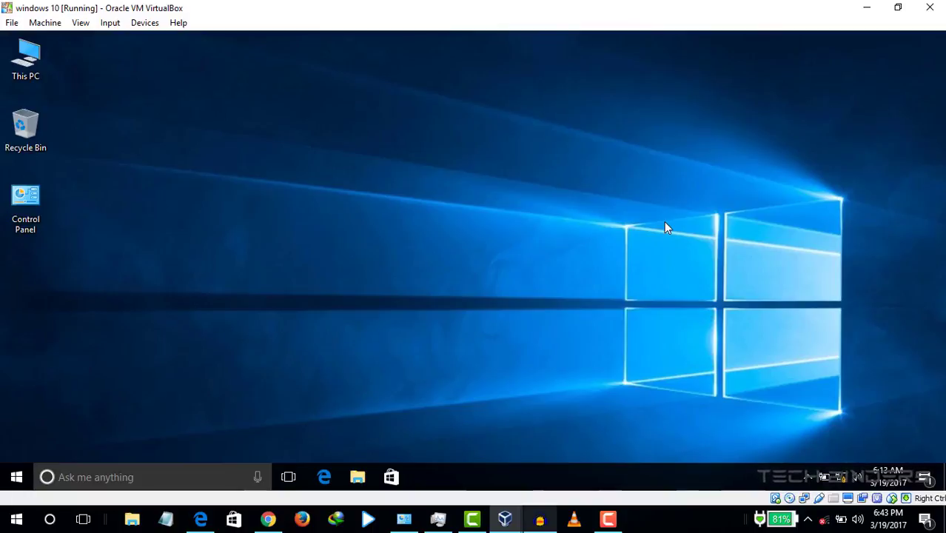
- Open the windows 10 virtual machine's settings and review its System, Display and Storage options
key(ctrl+f)
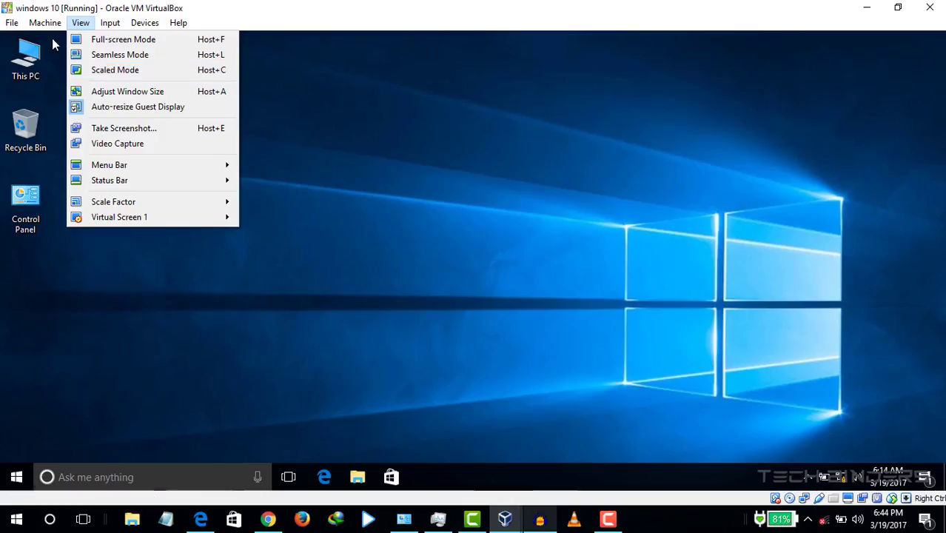
mouse_move(45, 26)
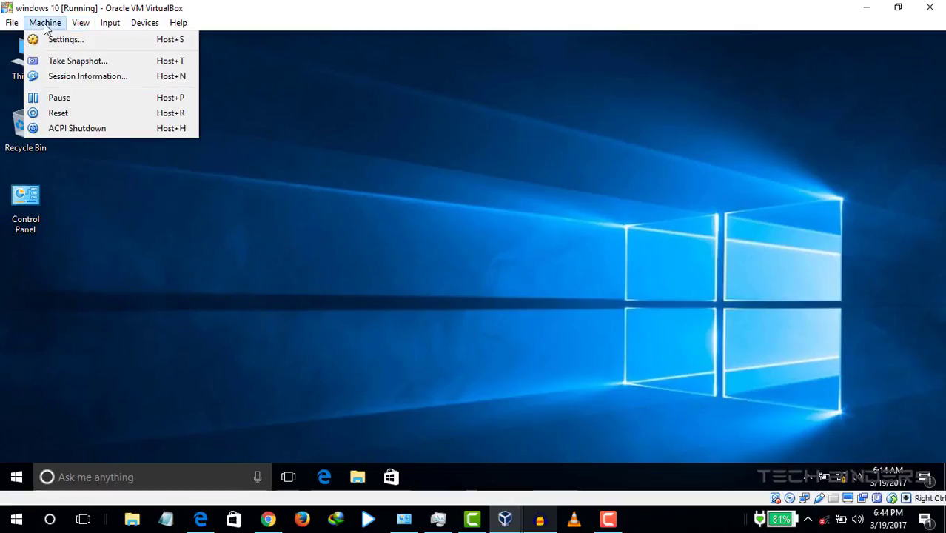
click(52, 43)
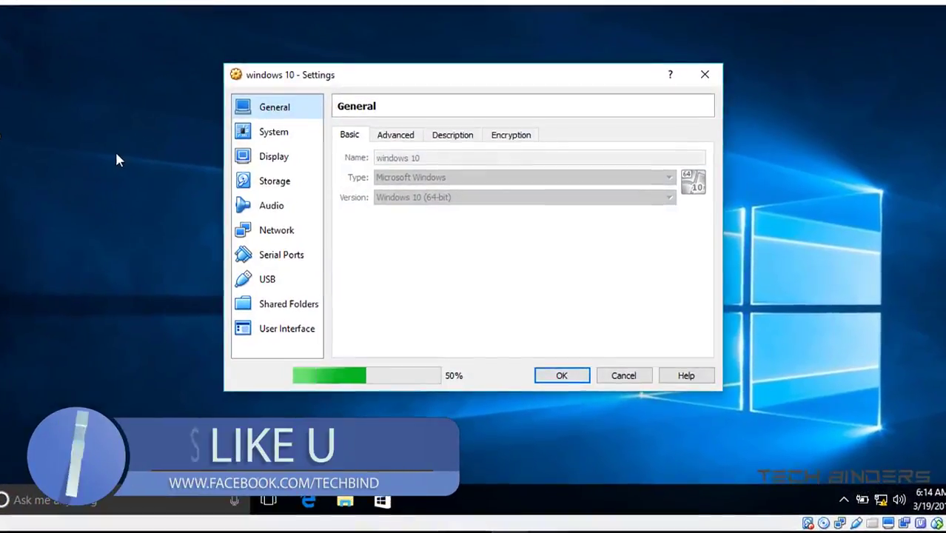
click(297, 145)
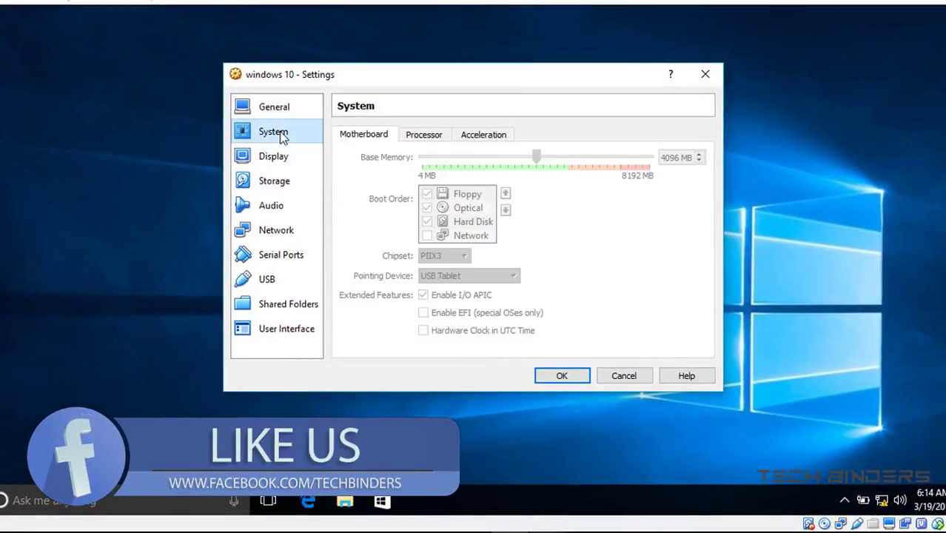
click(284, 157)
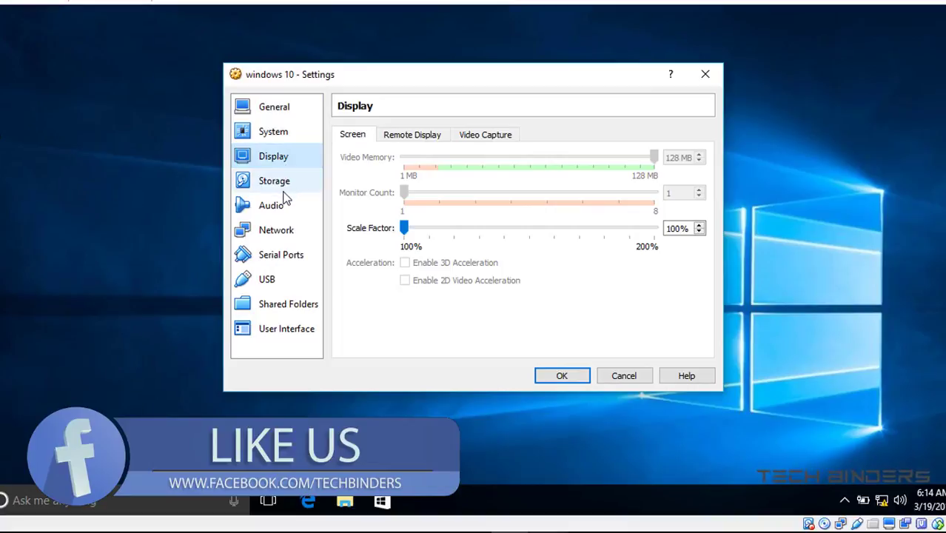
click(284, 194)
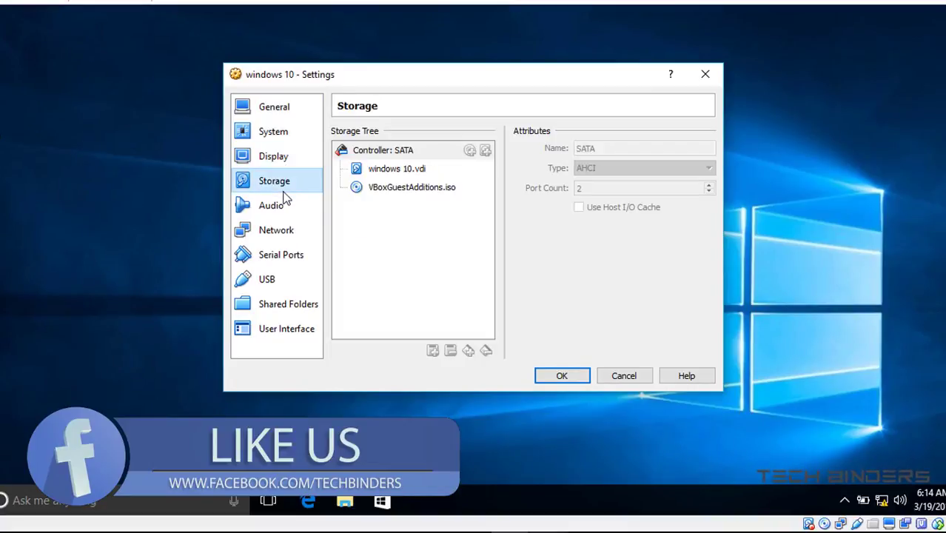
- Set both Shared Clipboard and Drag'n'Drop to Bidirectional in the machine's advanced general settings and save them
click(294, 105)
click(395, 136)
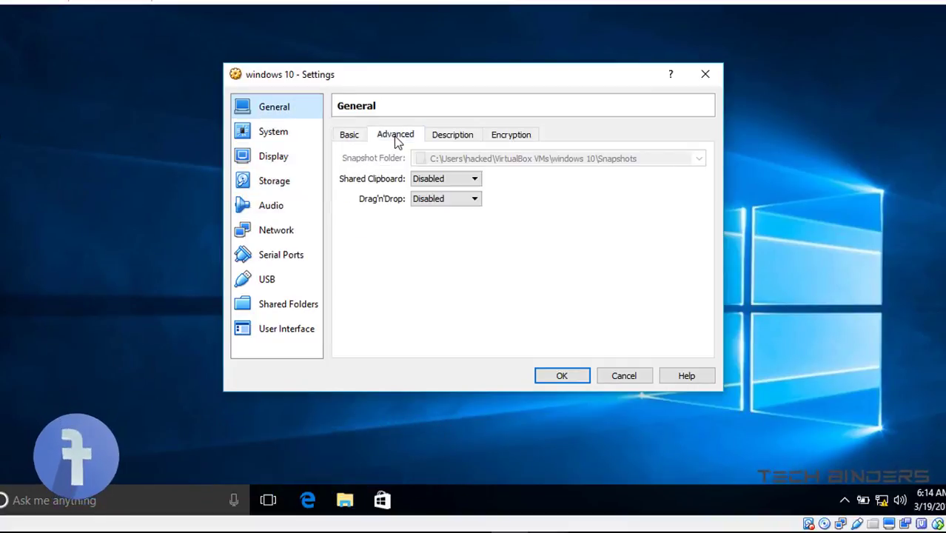
click(449, 181)
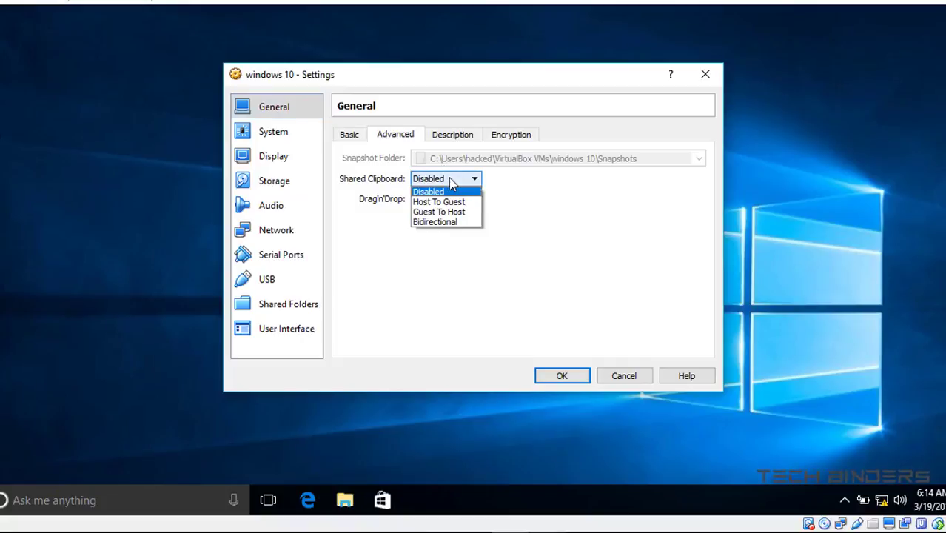
click(441, 222)
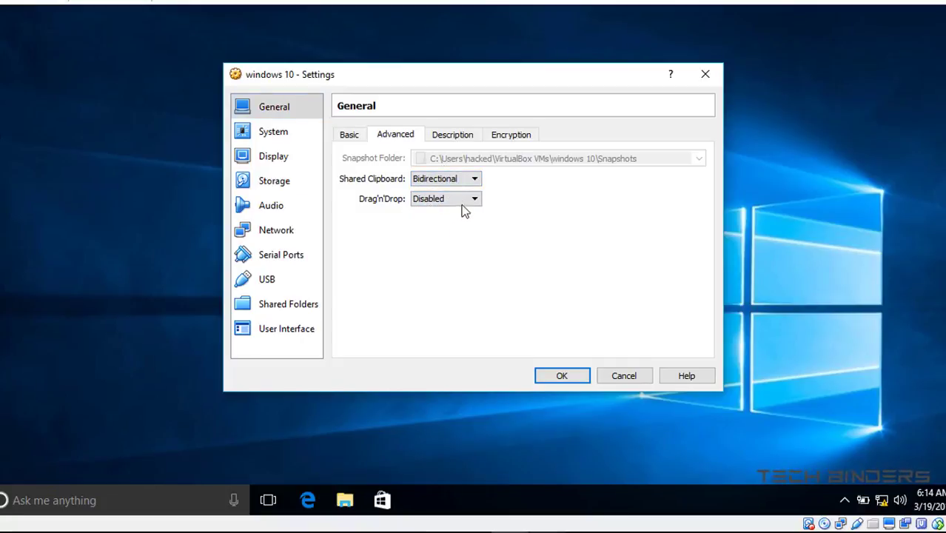
click(464, 202)
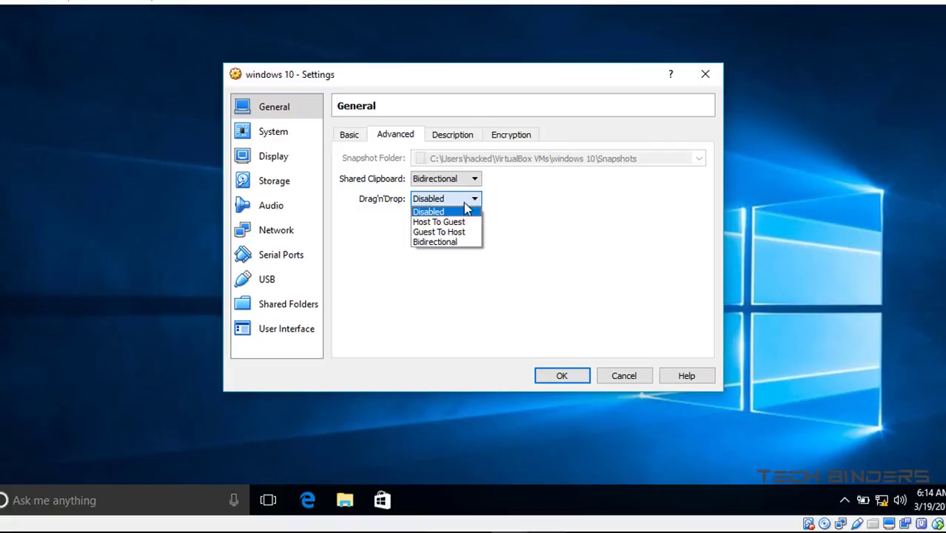
click(458, 242)
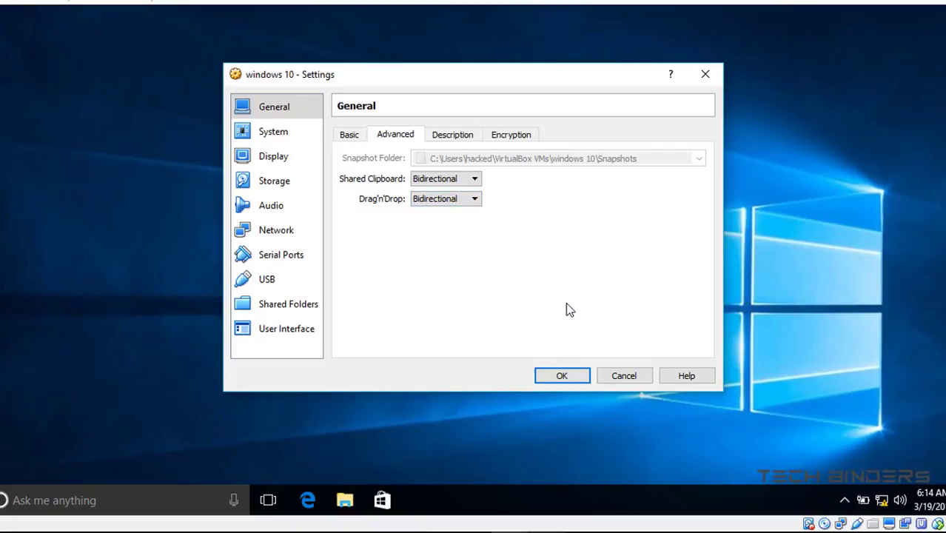
click(563, 375)
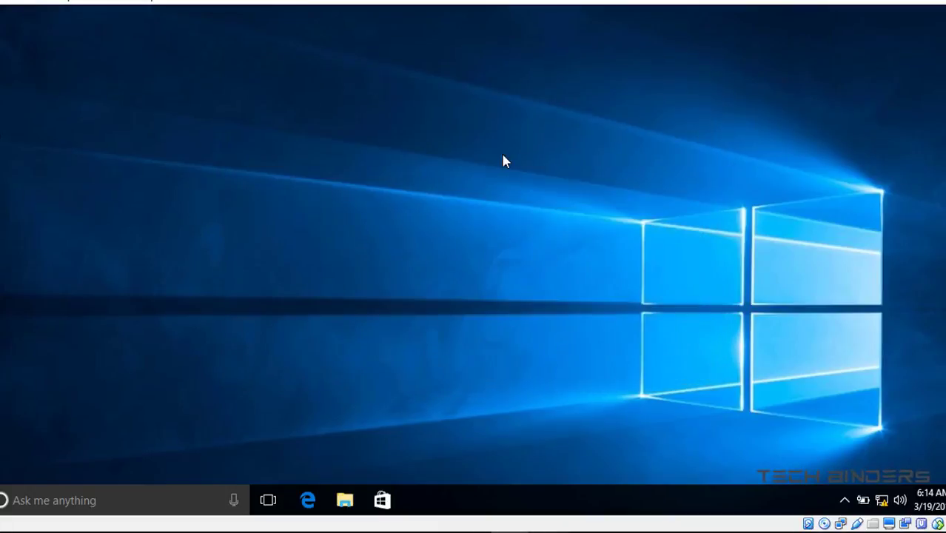
- Open the windows 10 machine's settings and review the General description and encryption options and the System processor and acceleration options
click(35, 5)
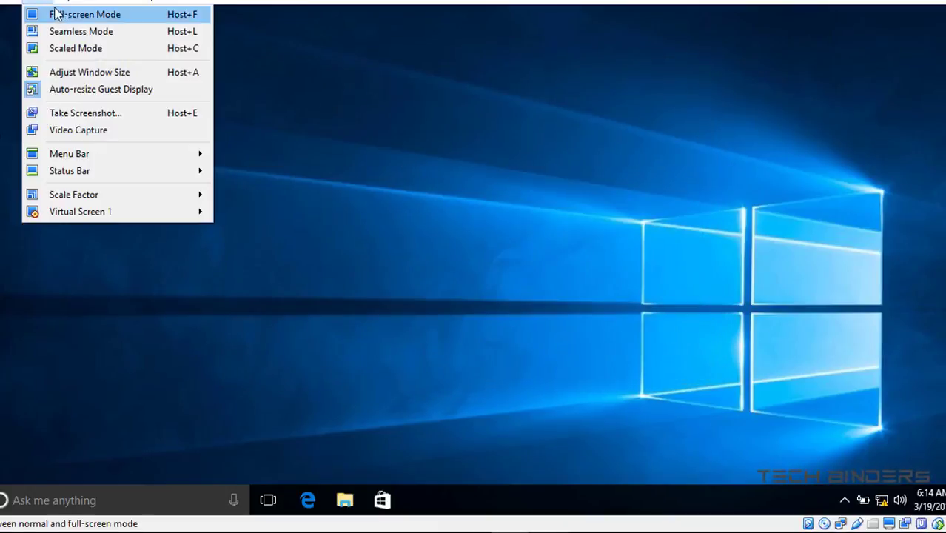
click(18, 15)
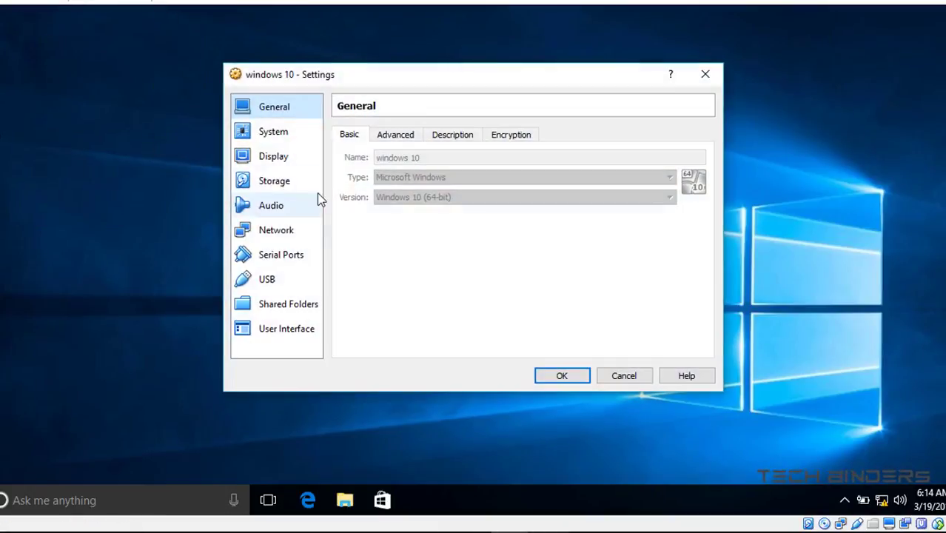
click(409, 130)
click(435, 134)
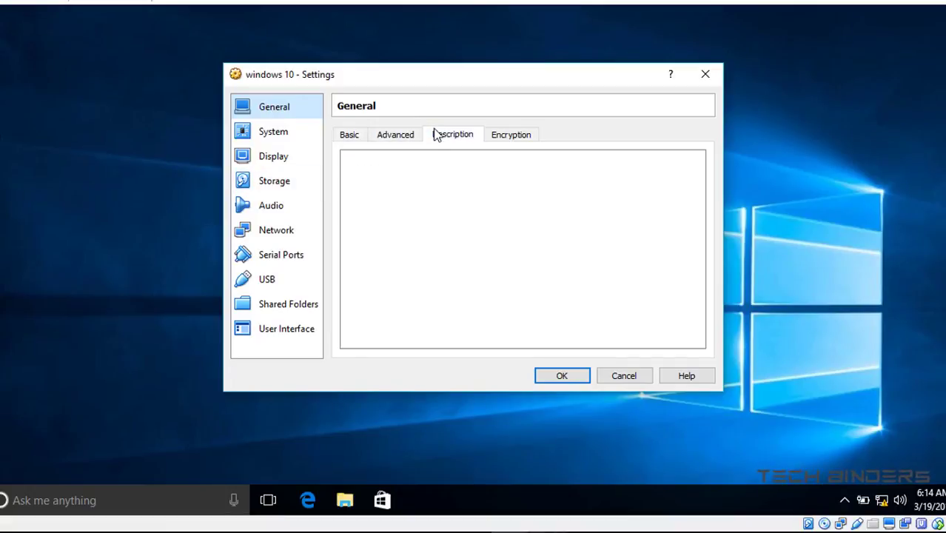
click(490, 134)
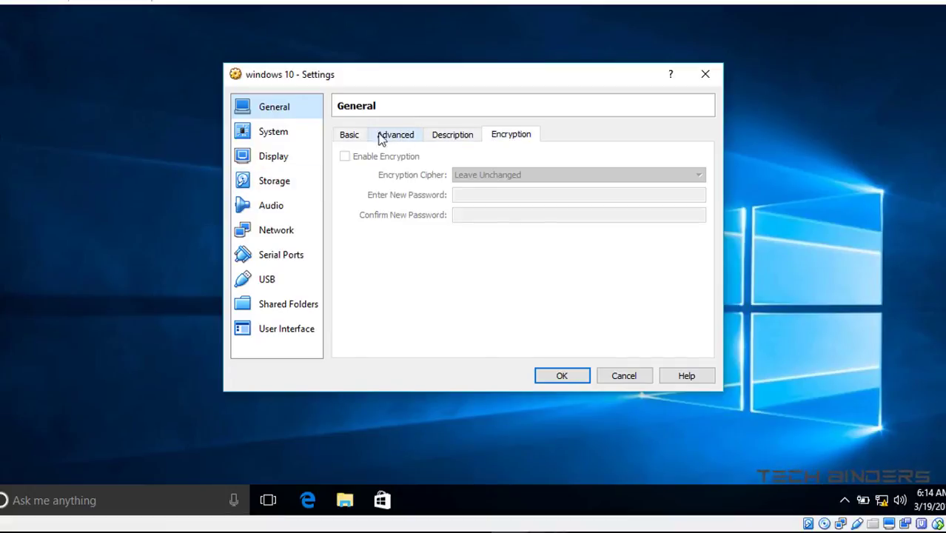
click(314, 134)
click(435, 136)
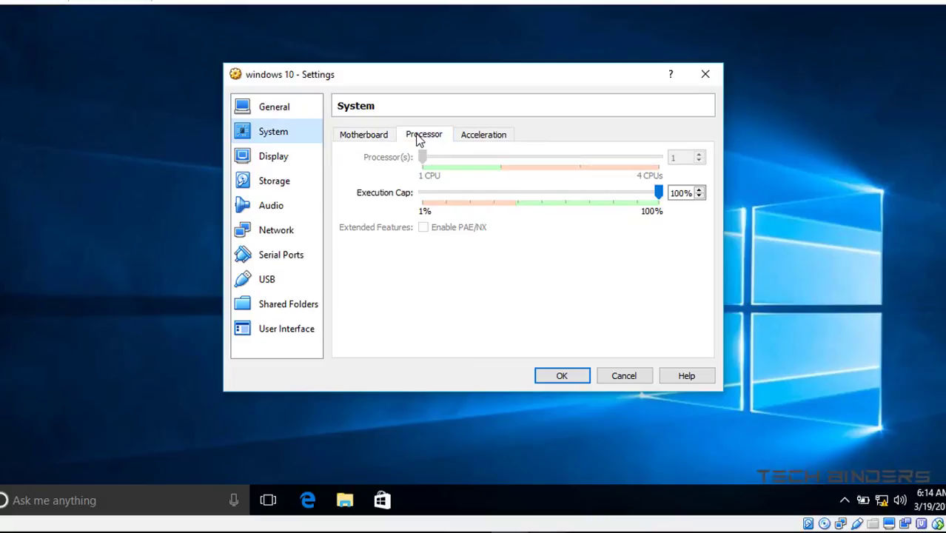
click(462, 135)
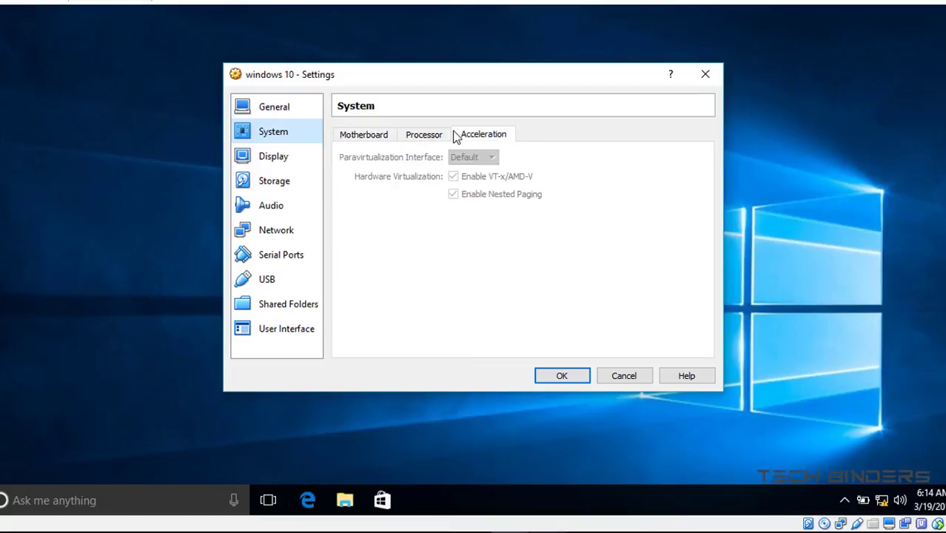
- Review the machine's Display and Storage settings, including the attributes and available commands of the VBoxGuestAdditions.iso attachment
click(252, 156)
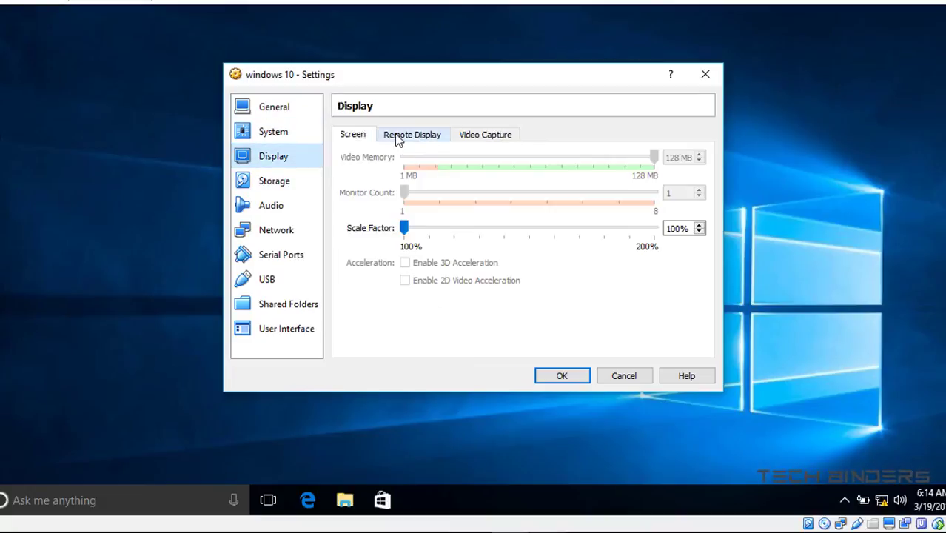
click(288, 184)
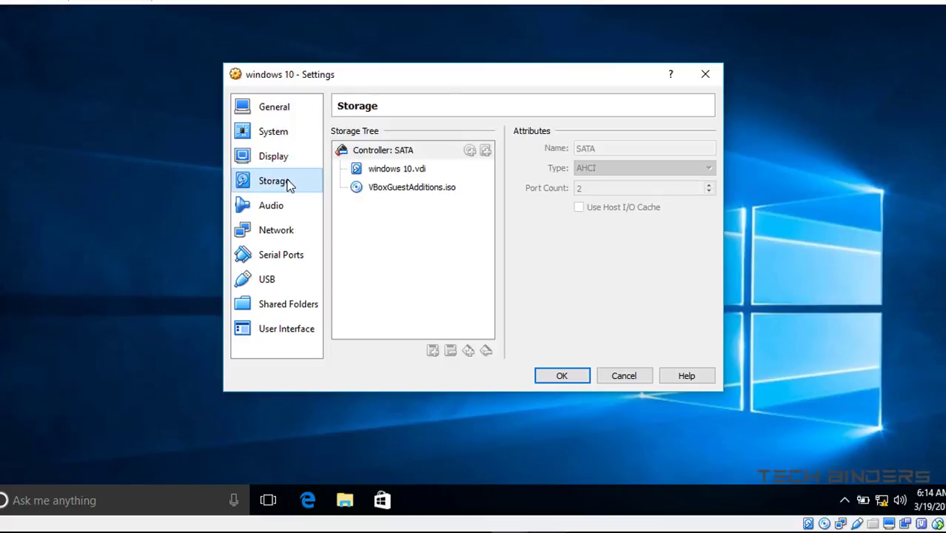
click(397, 189)
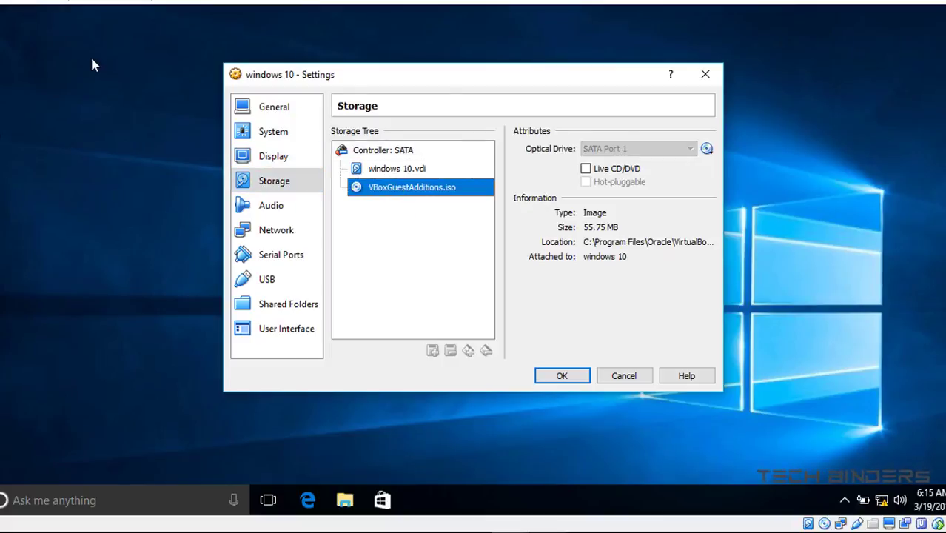
right_click(414, 189)
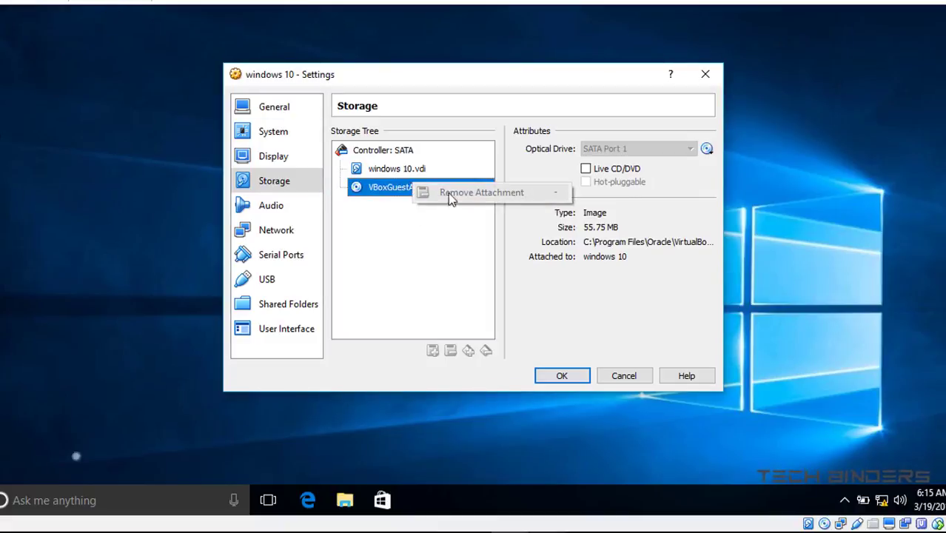
click(322, 278)
- Examine the machine's Audio, Network, Serial Ports and USB settings
click(273, 208)
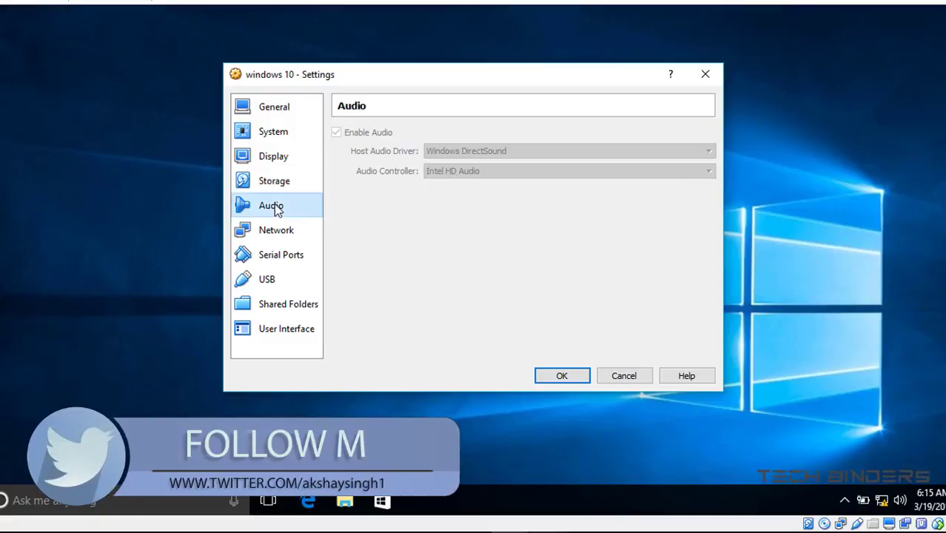
click(271, 234)
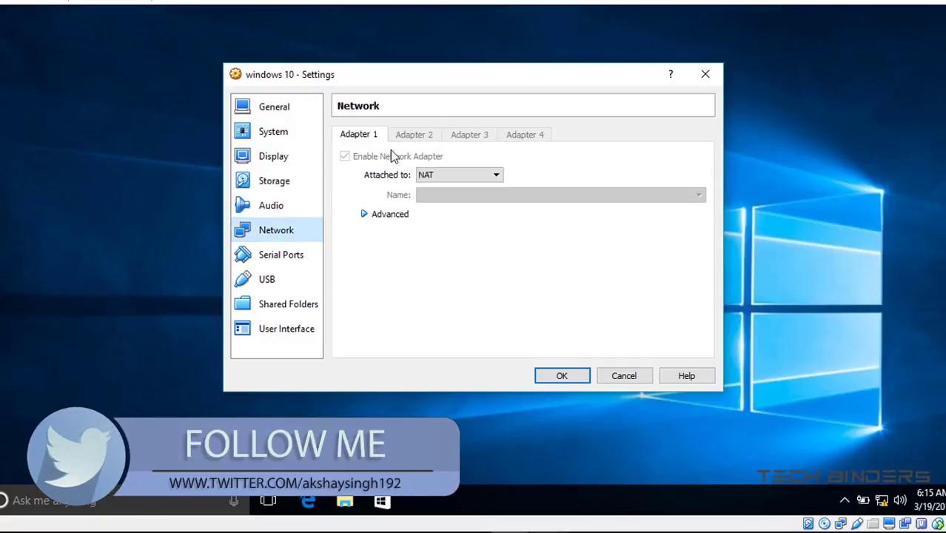
click(296, 259)
click(269, 281)
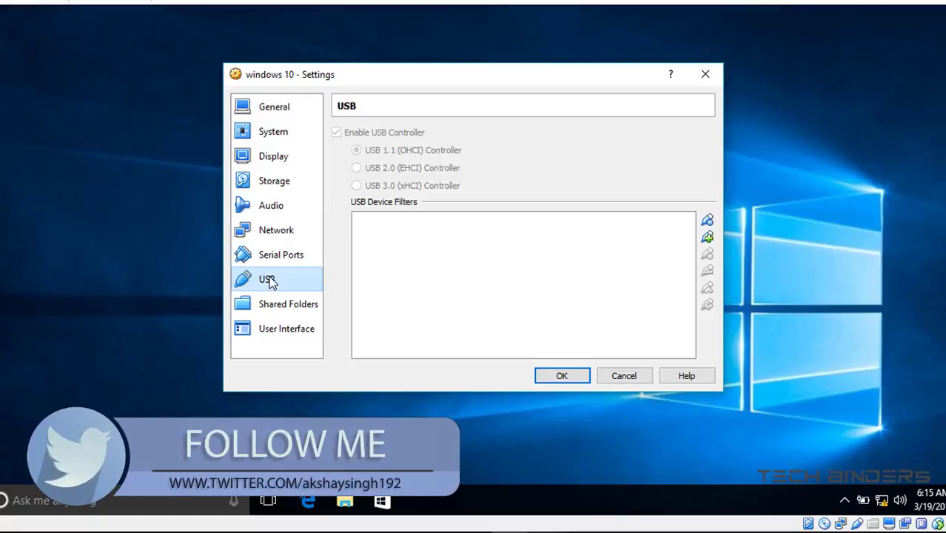
- Share the host's D:\ drive with the machine, enabling Read-only, Auto-mount and Make Permanent for the shared folder
click(271, 302)
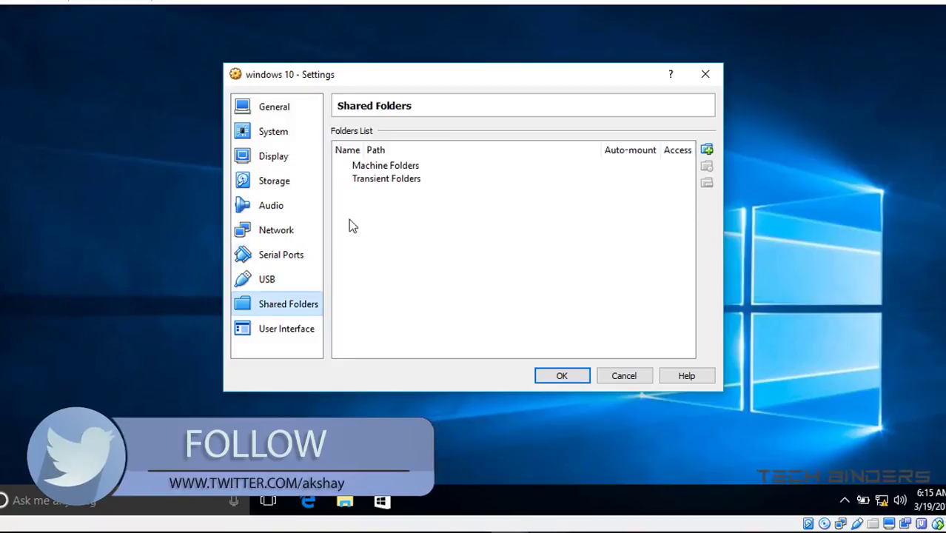
click(427, 169)
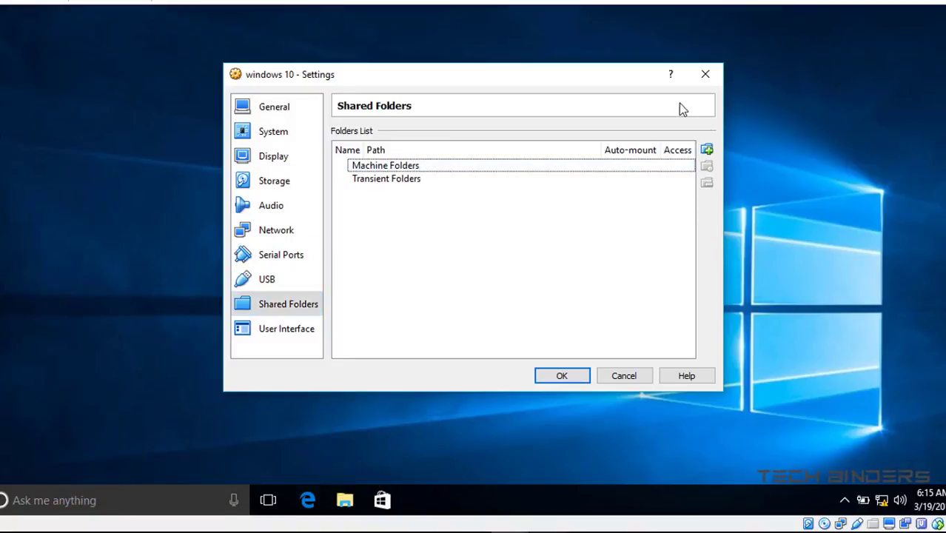
click(707, 151)
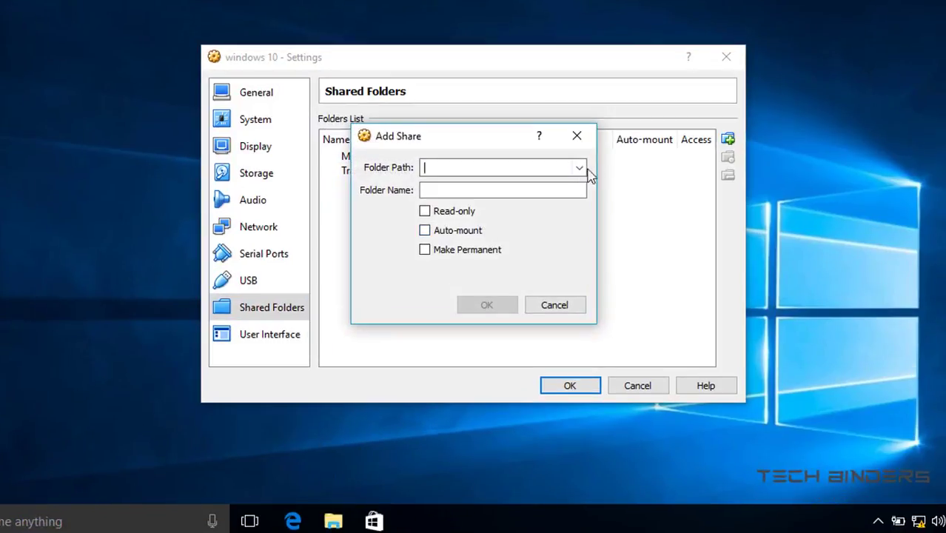
click(579, 169)
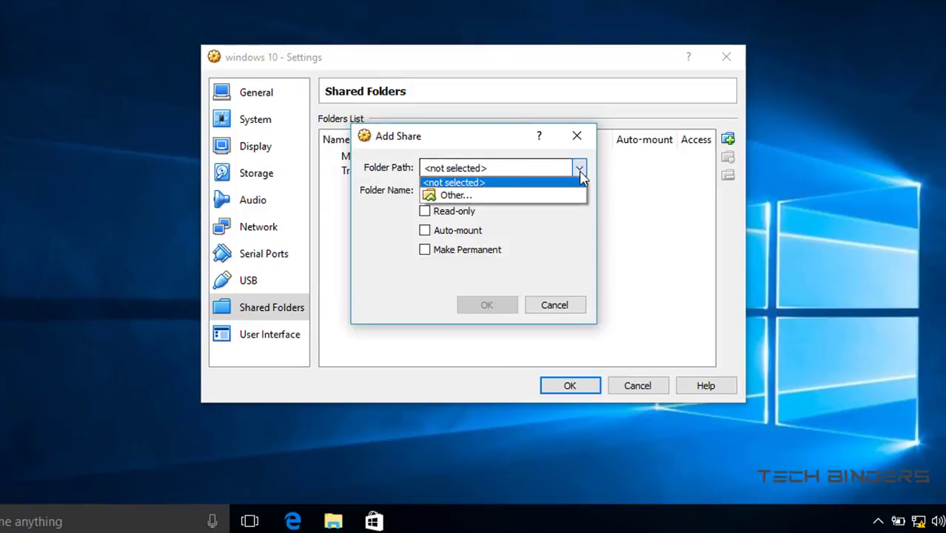
click(499, 198)
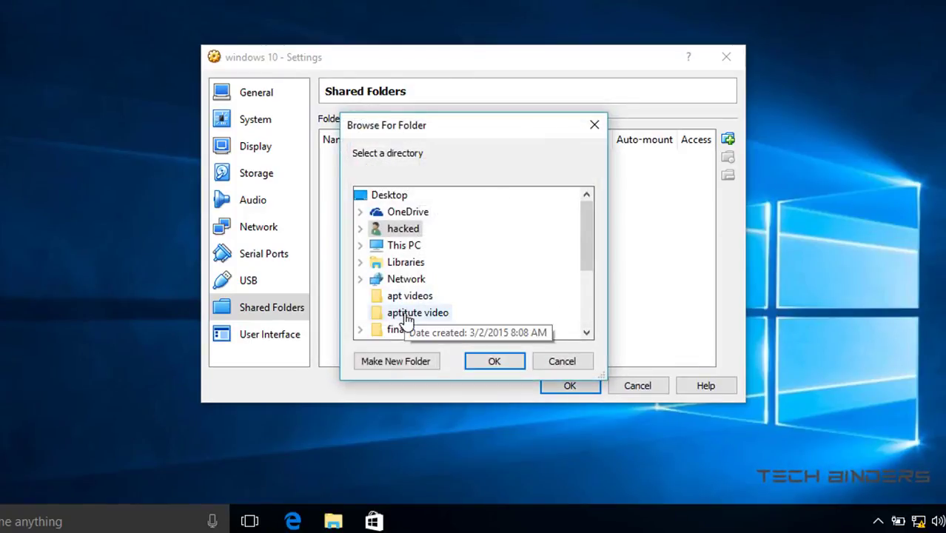
scroll(406, 318, down, 3)
scroll(415, 306, up, 3)
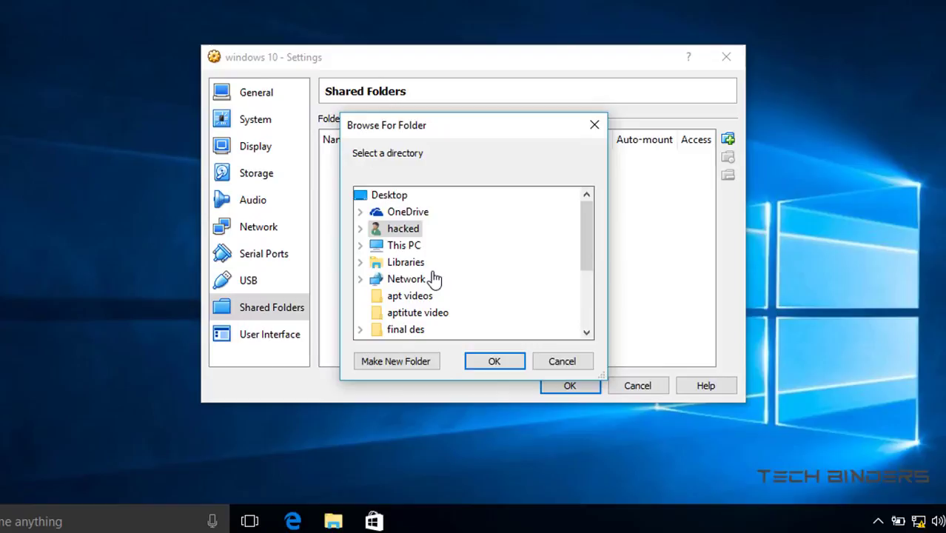
click(419, 247)
scroll(437, 265, down, 1)
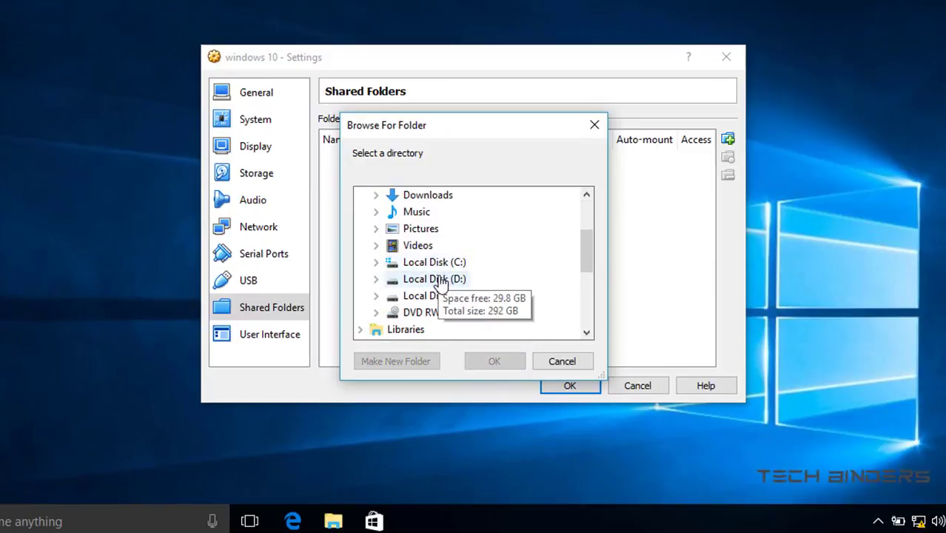
click(437, 275)
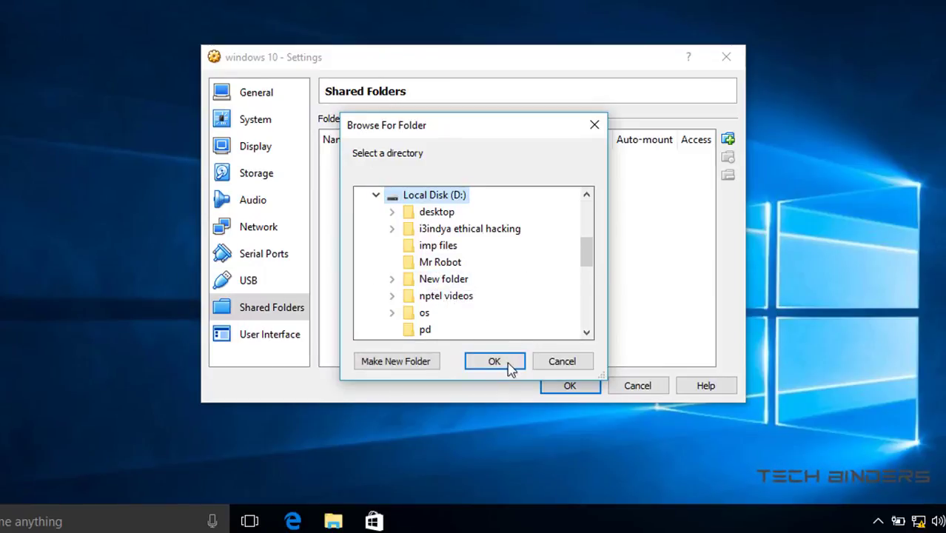
click(494, 363)
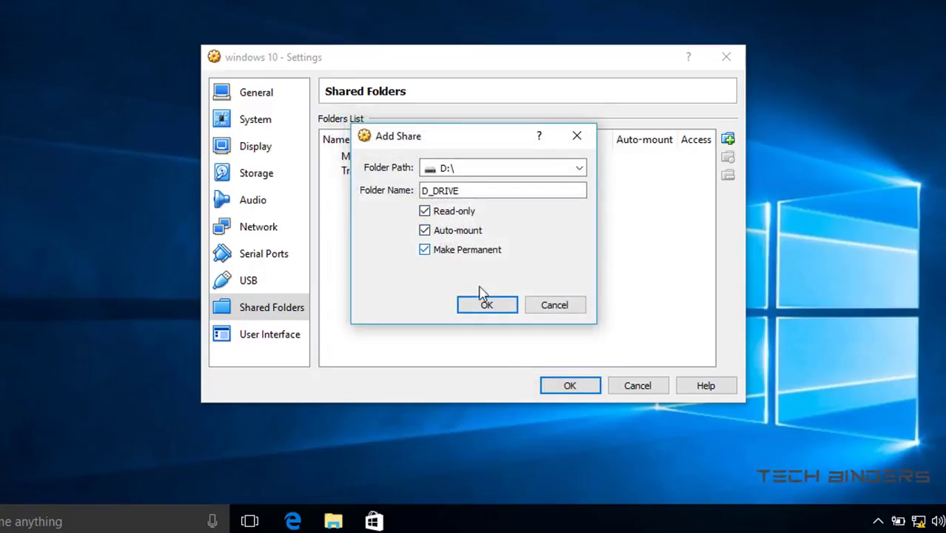
click(484, 308)
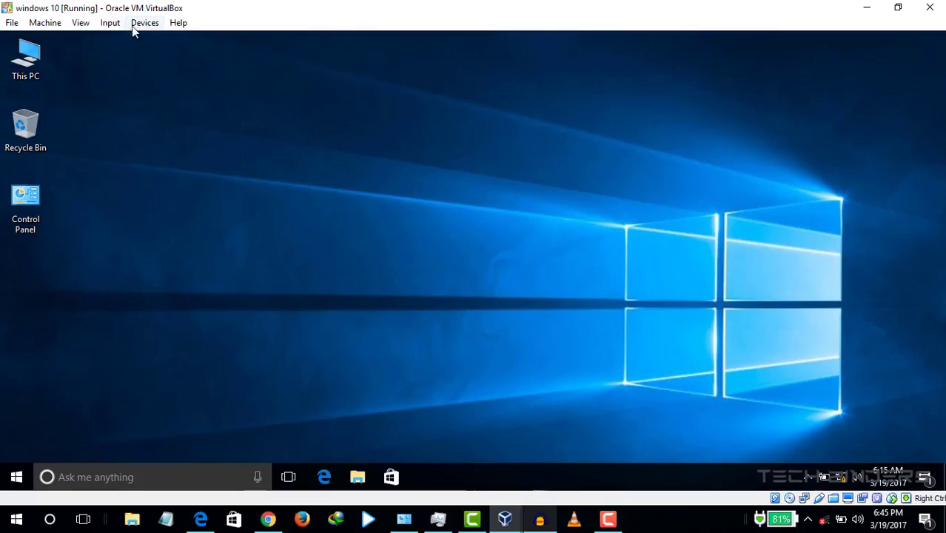
- Reopen the machine's settings and view the User Interface options
click(45, 23)
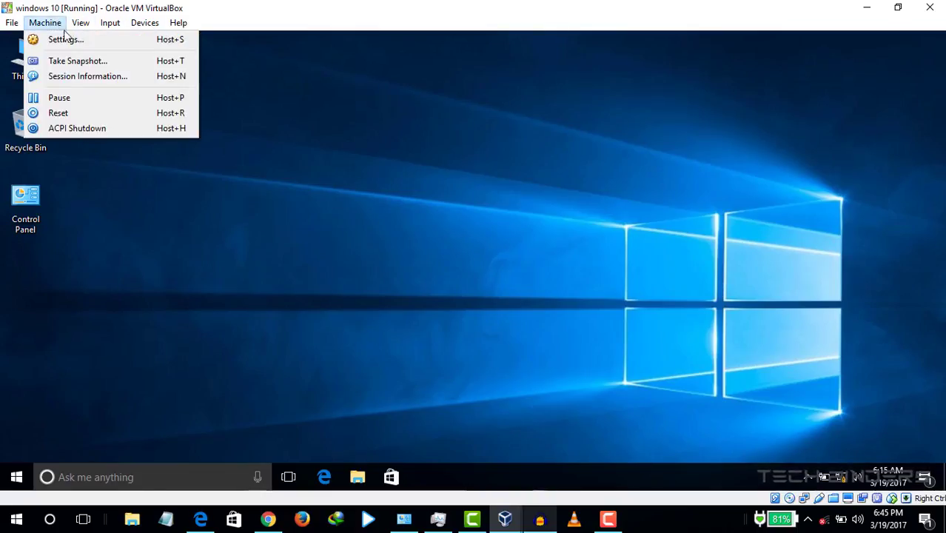
click(63, 35)
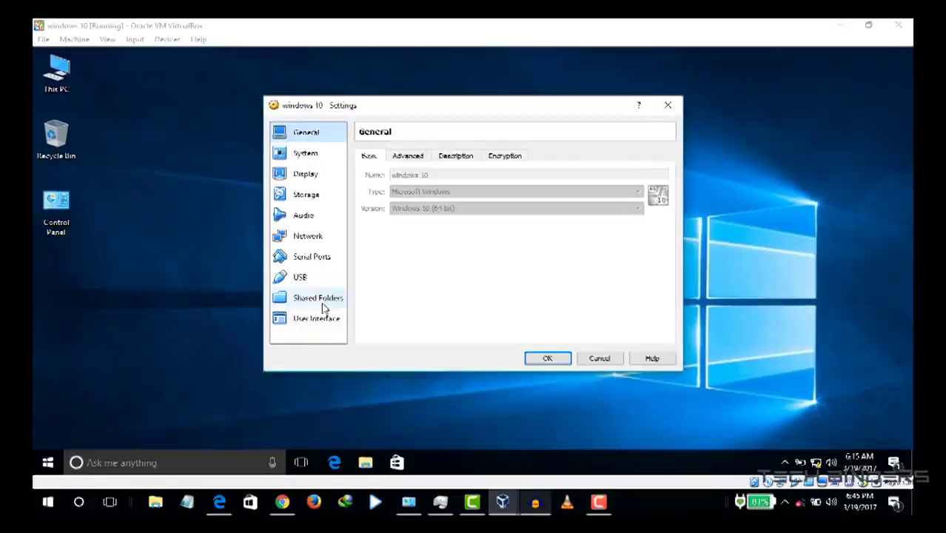
click(306, 320)
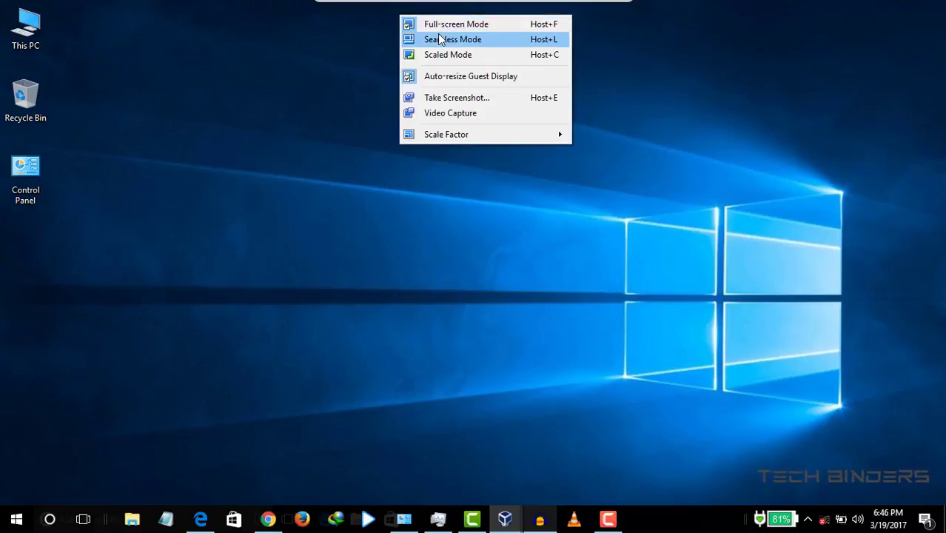
- Switch the virtual machine to Seamless Mode and suppress its information message for future switches
click(441, 39)
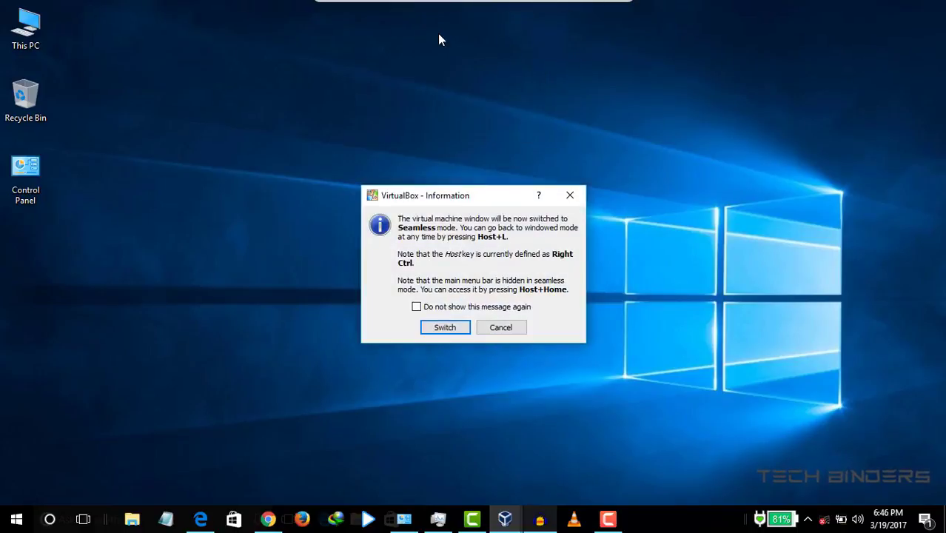
click(416, 306)
click(444, 327)
- Look over the file, machine and view commands available in Seamless Mode, and switch the virtual machine back to full-screen display
mouse_move(494, 2)
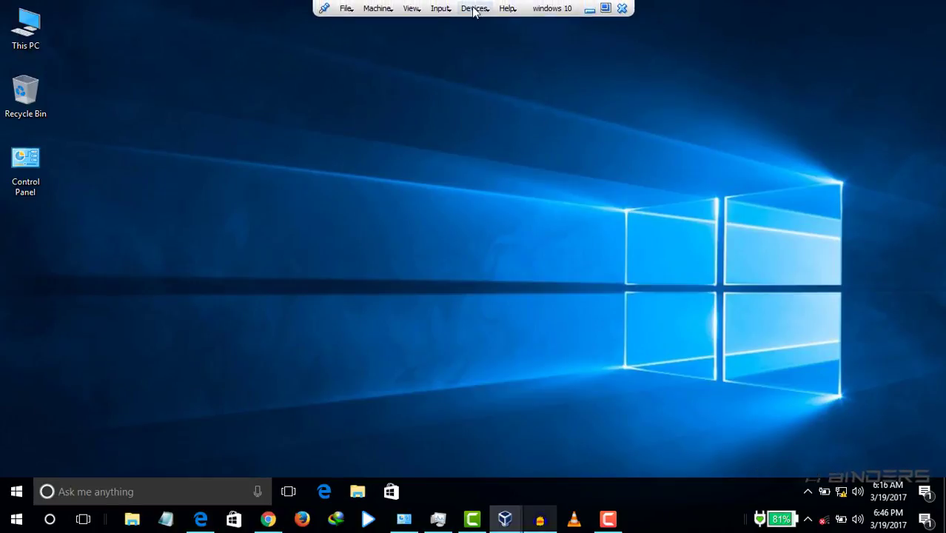
click(341, 8)
click(334, 9)
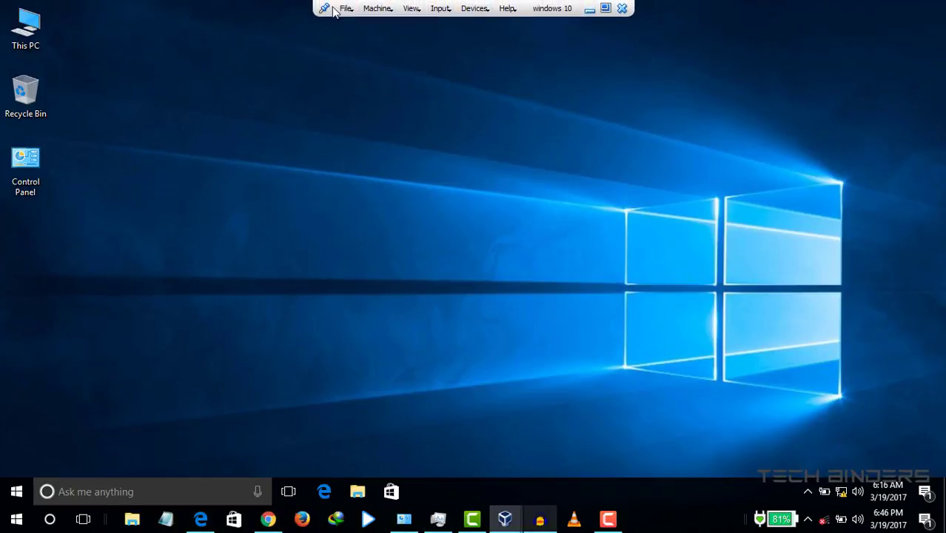
click(345, 10)
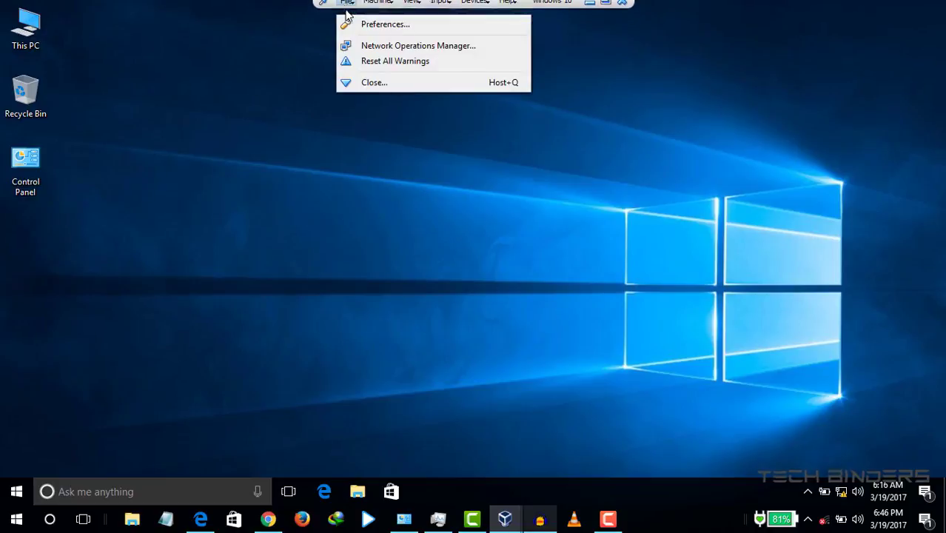
click(379, 2)
click(379, 6)
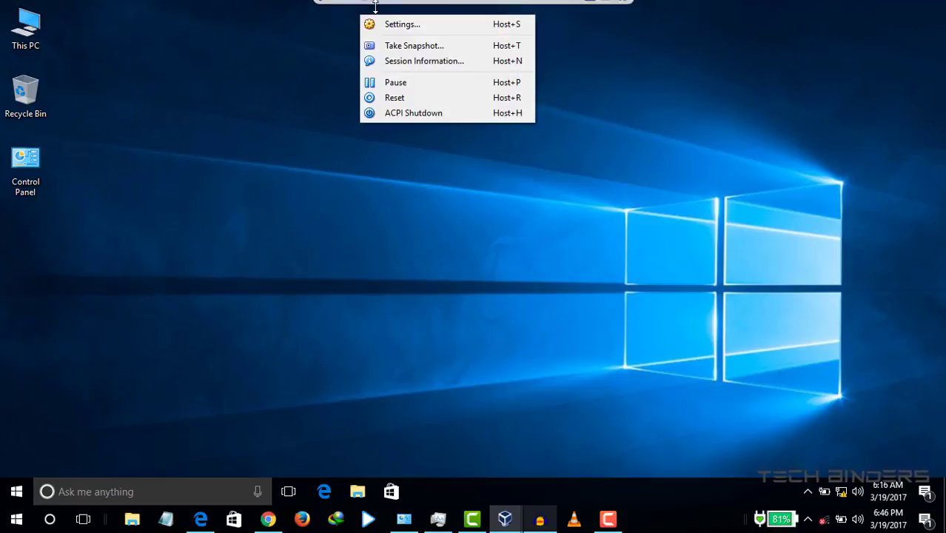
click(408, 9)
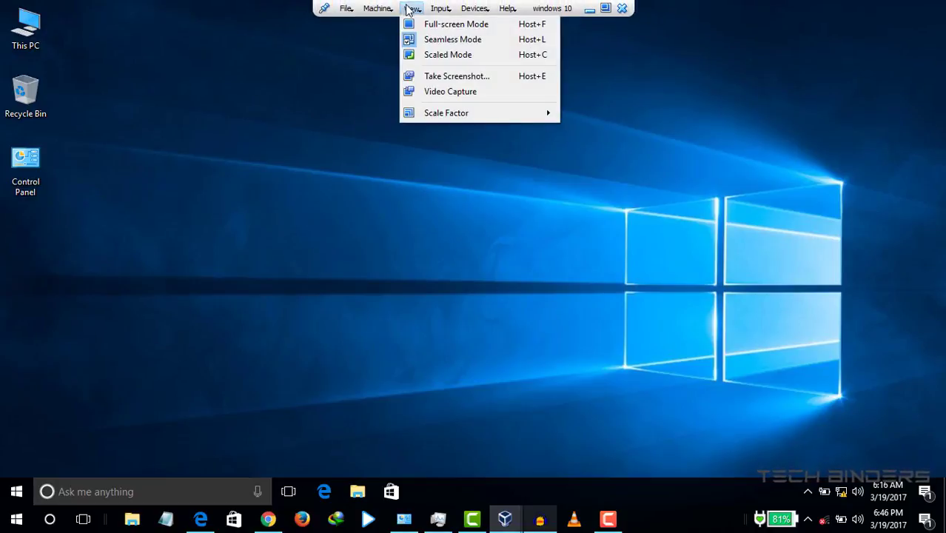
click(448, 55)
- Open This PC in the guest, view the contents of Local Disk (C:) and return to the drive overview
double_click(25, 28)
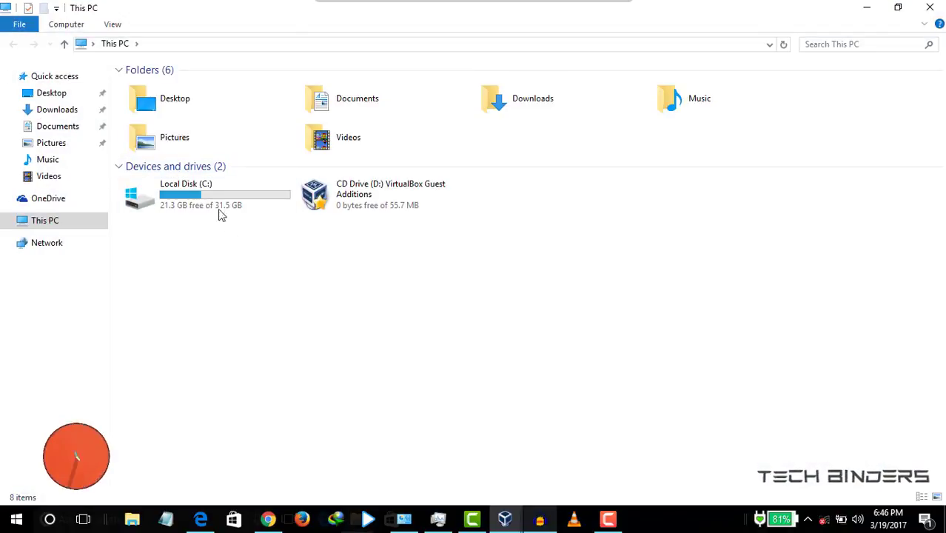
double_click(219, 202)
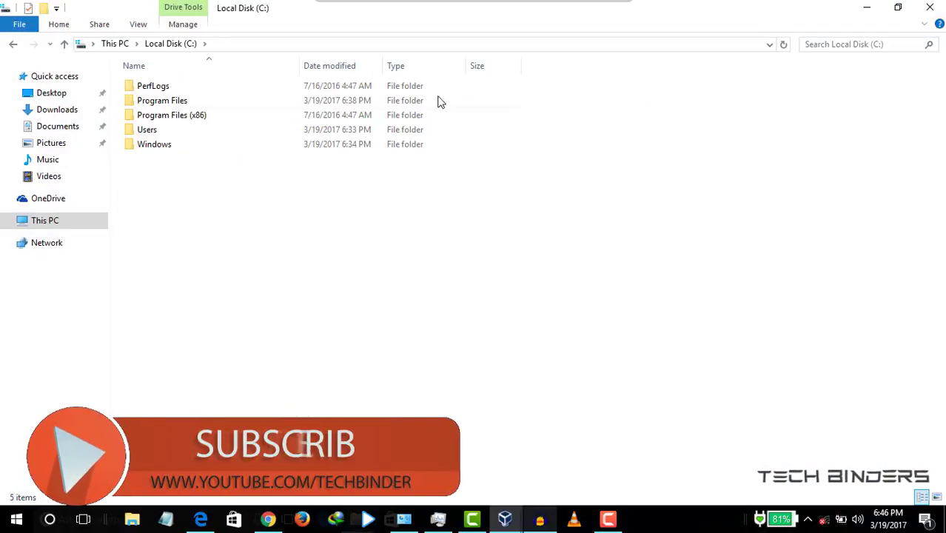
click(68, 222)
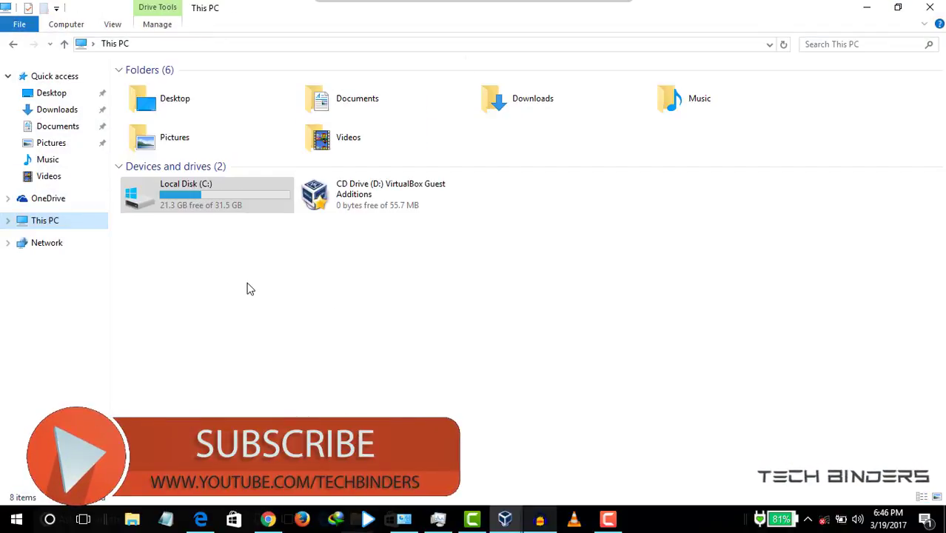
- Eject the VirtualBox Guest Additions disc from CD Drive (D:) in the guest
click(344, 202)
right_click(344, 202)
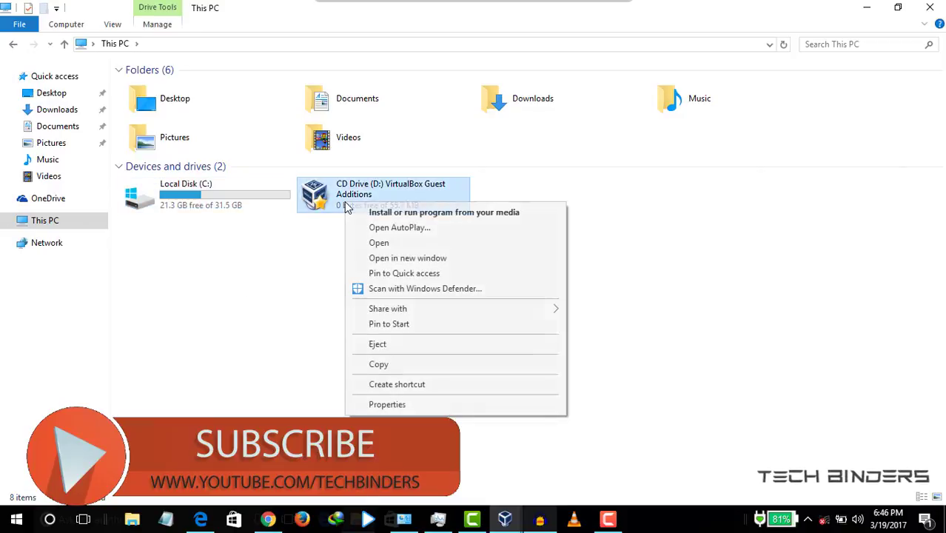
click(409, 347)
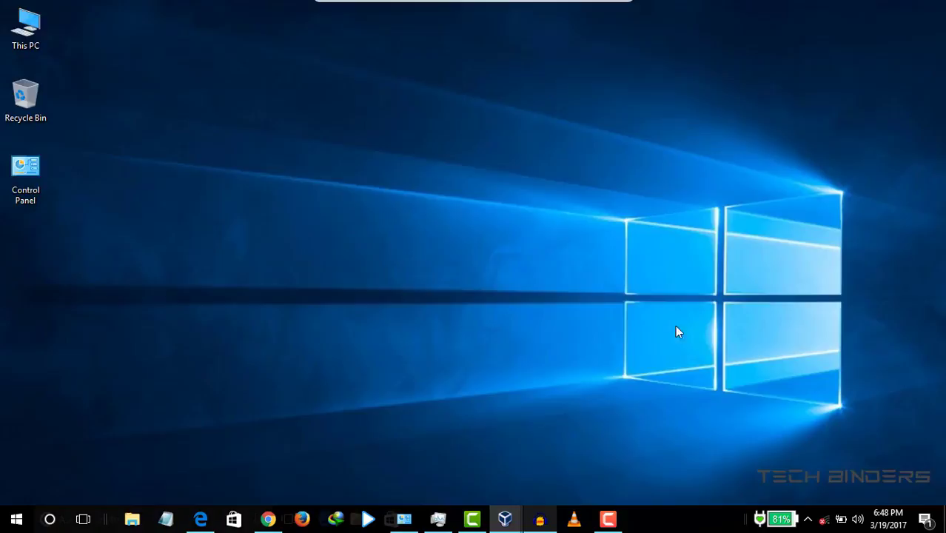
- Refresh the guest desktop, then open This PC and refresh its list of drives
right_click(400, 150)
click(438, 191)
double_click(26, 28)
right_click(296, 224)
click(334, 265)
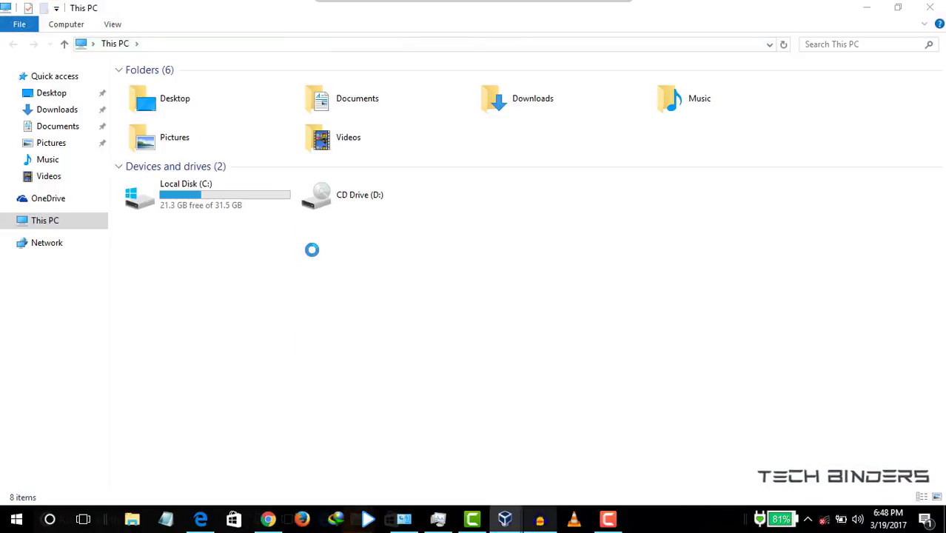
right_click(332, 300)
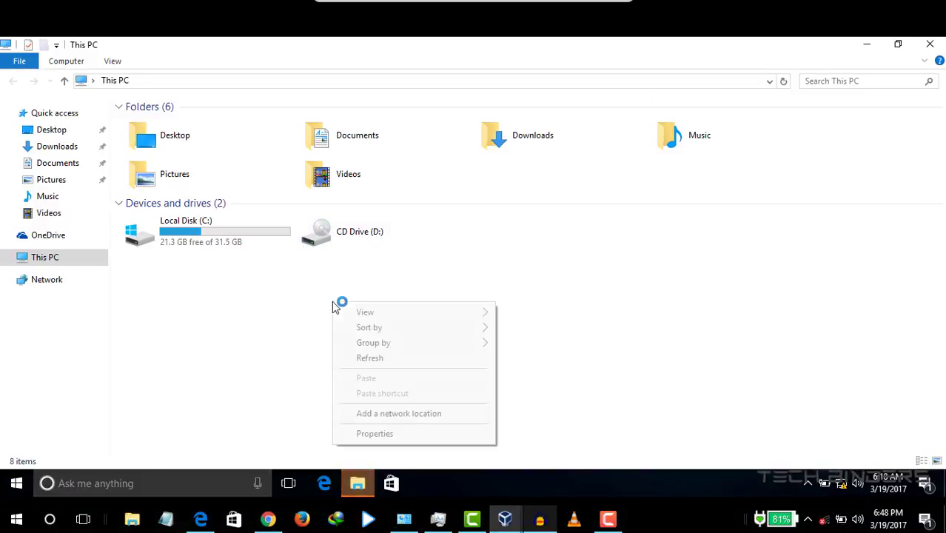
click(362, 358)
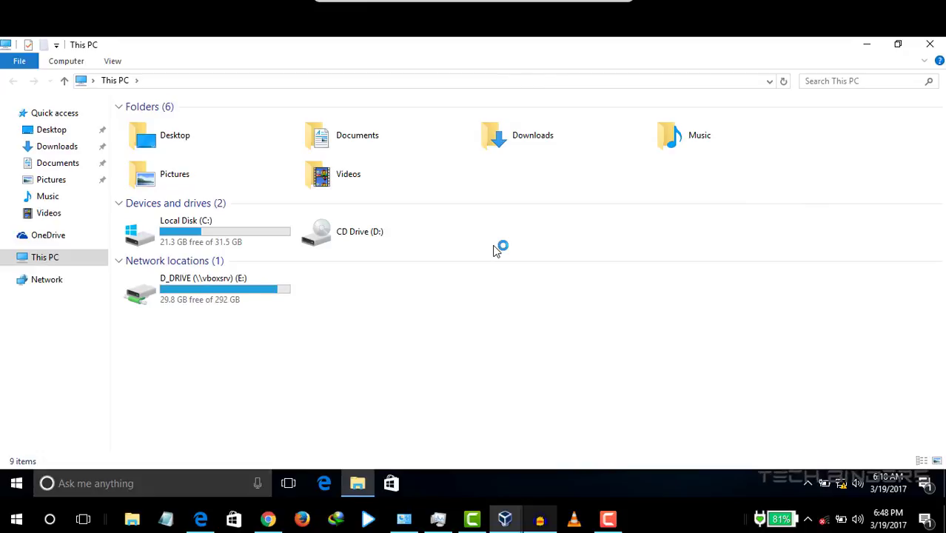
- Toggle the virtual machine out of full-screen display and back to refit the guest screen, and refresh This PC
key(ctrl+f)
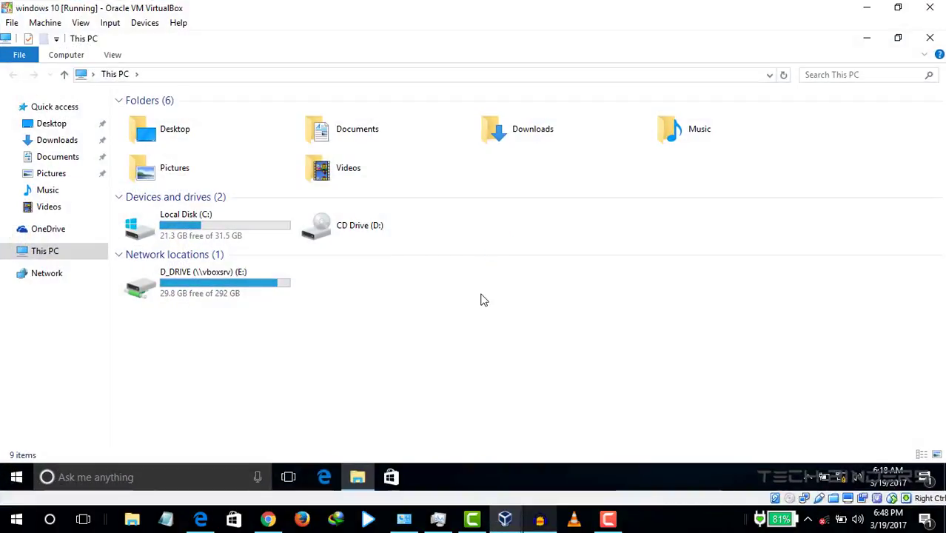
key(ctrl+f)
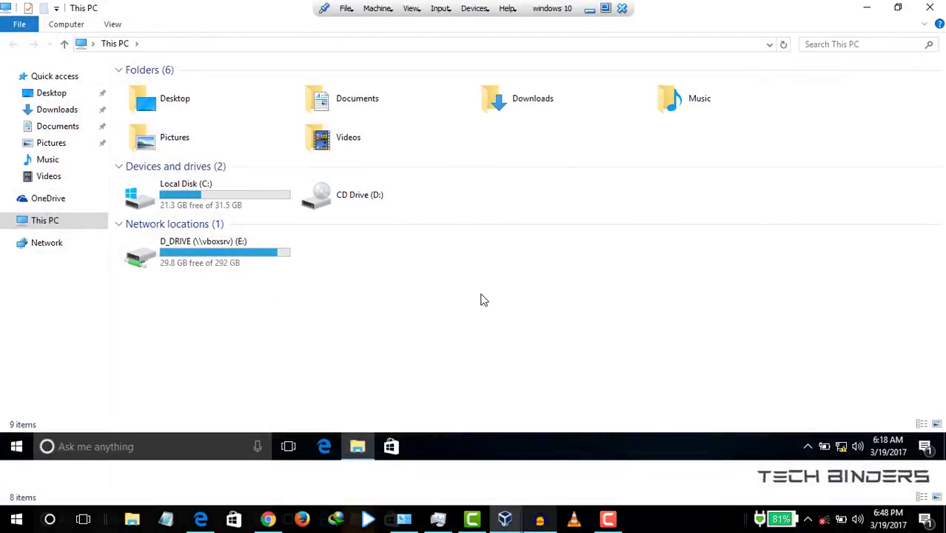
right_click(296, 387)
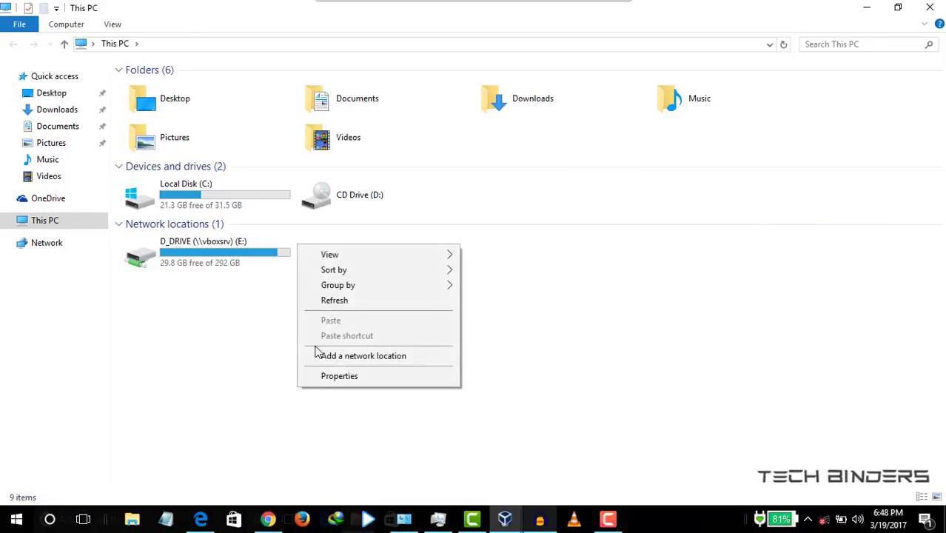
click(331, 310)
- Open the shared network drive D_DRIVE (E:) to view its contents, return to This PC and close the window
double_click(247, 253)
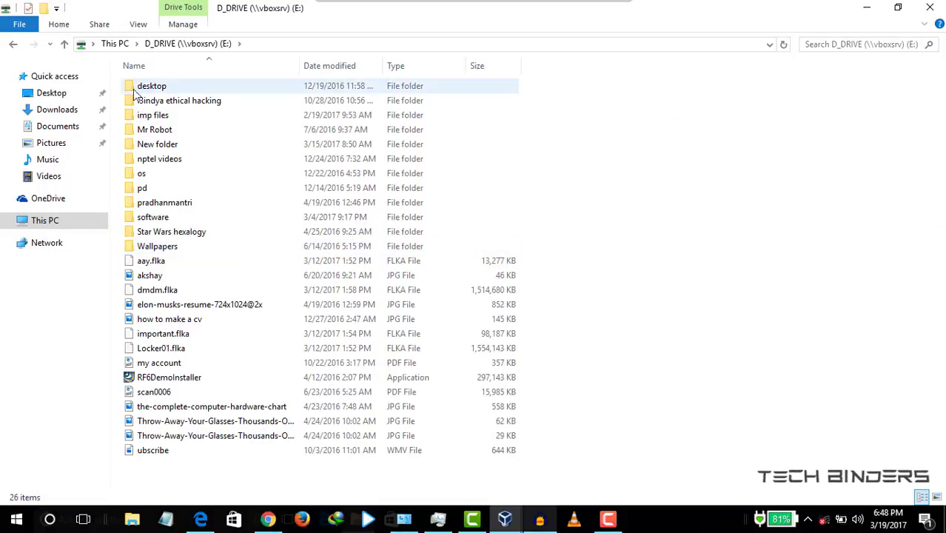
click(13, 44)
click(340, 275)
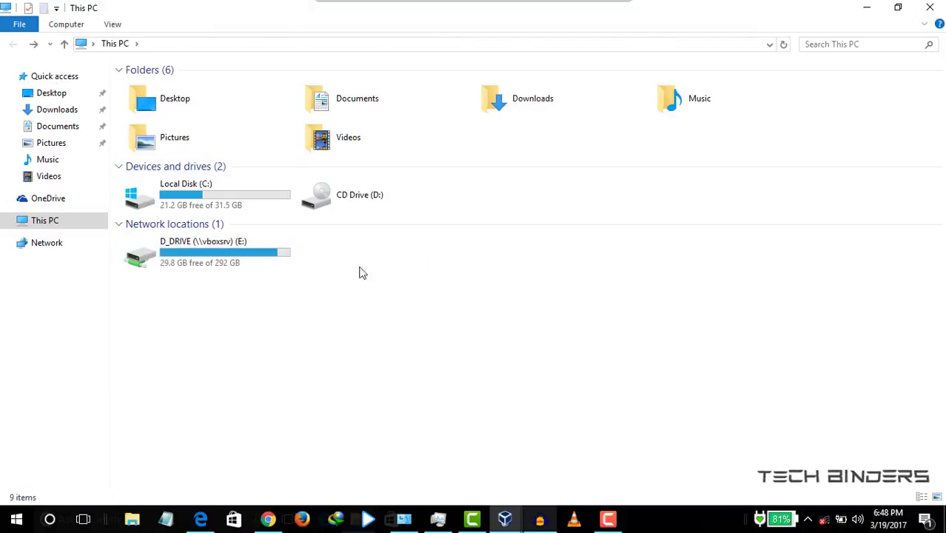
click(930, 8)
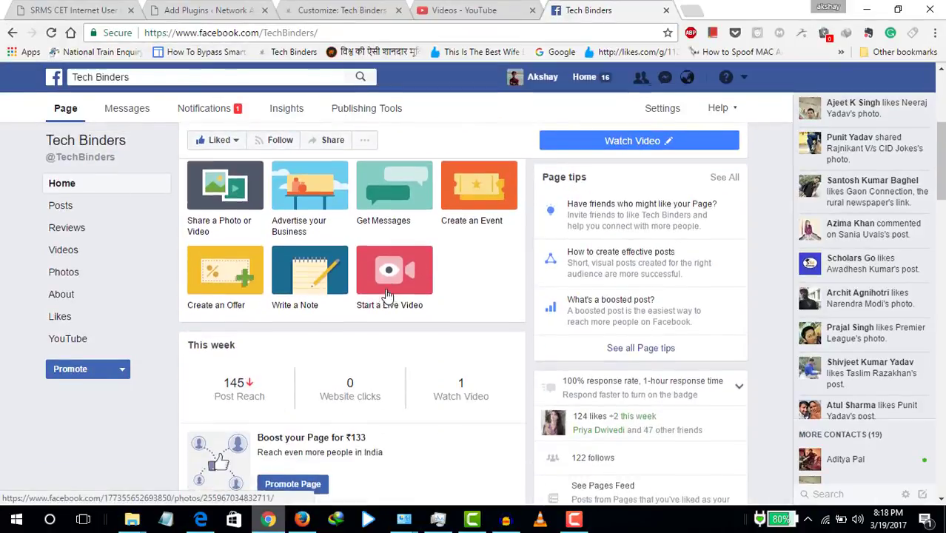
scroll(385, 294, down, 6)
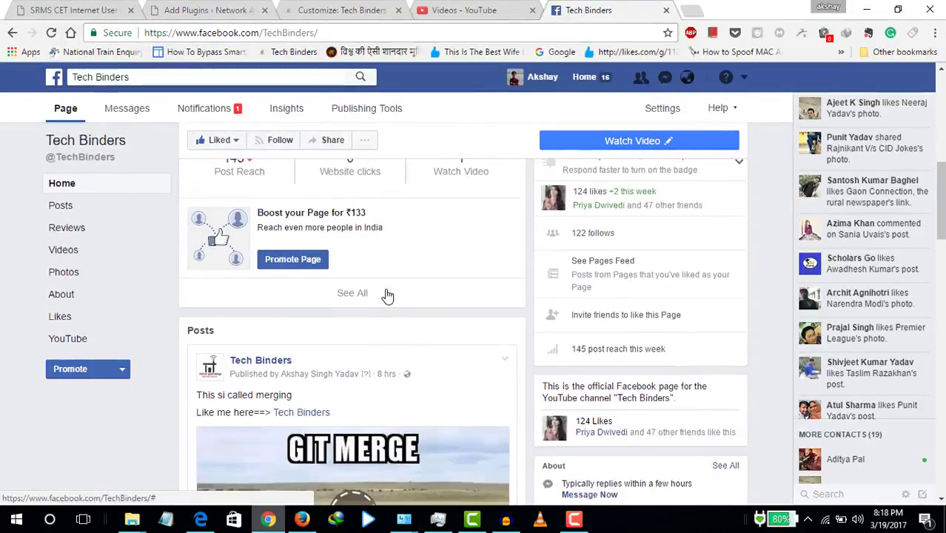
scroll(385, 294, down, 3)
scroll(384, 295, up, 15)
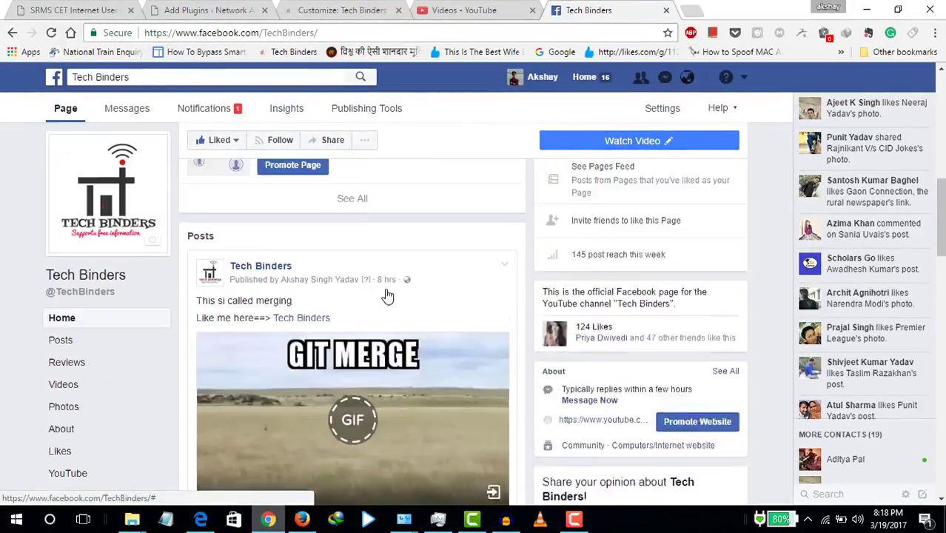